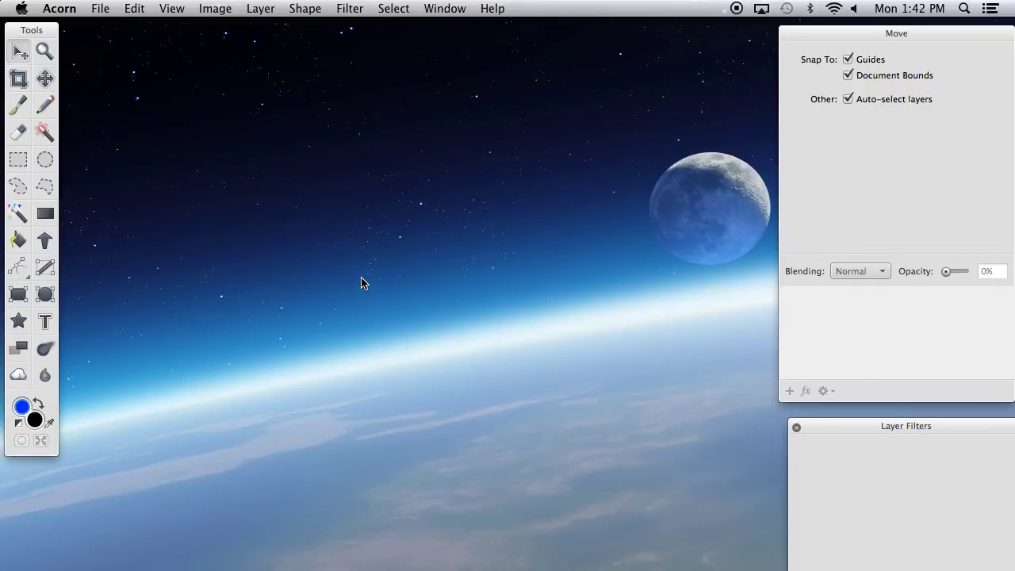
# - Create a new untitled 700 × 700 pixel white canvas at 72 pixels/inch
pyautogui.click(106, 7)
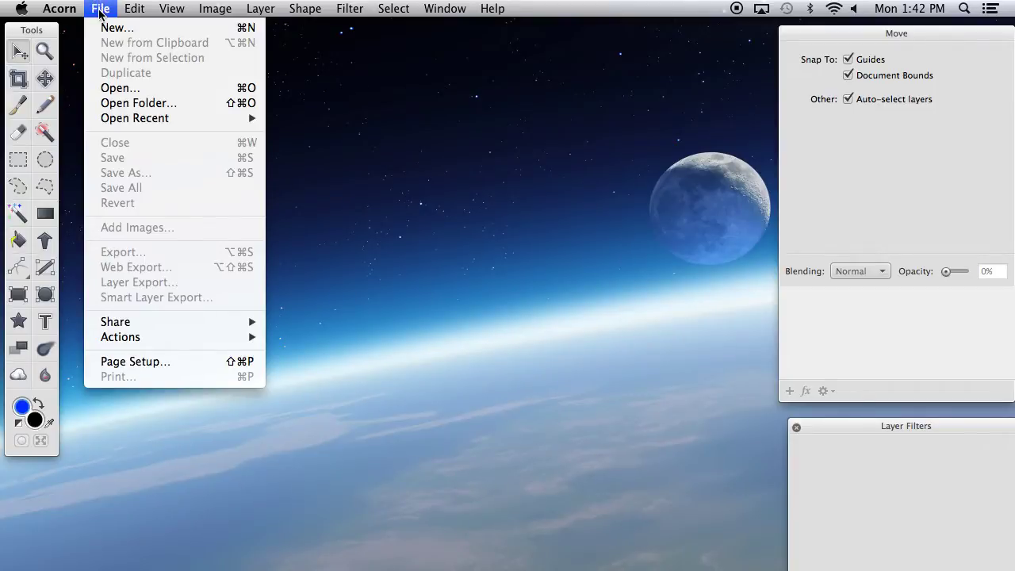
pyautogui.click(114, 29)
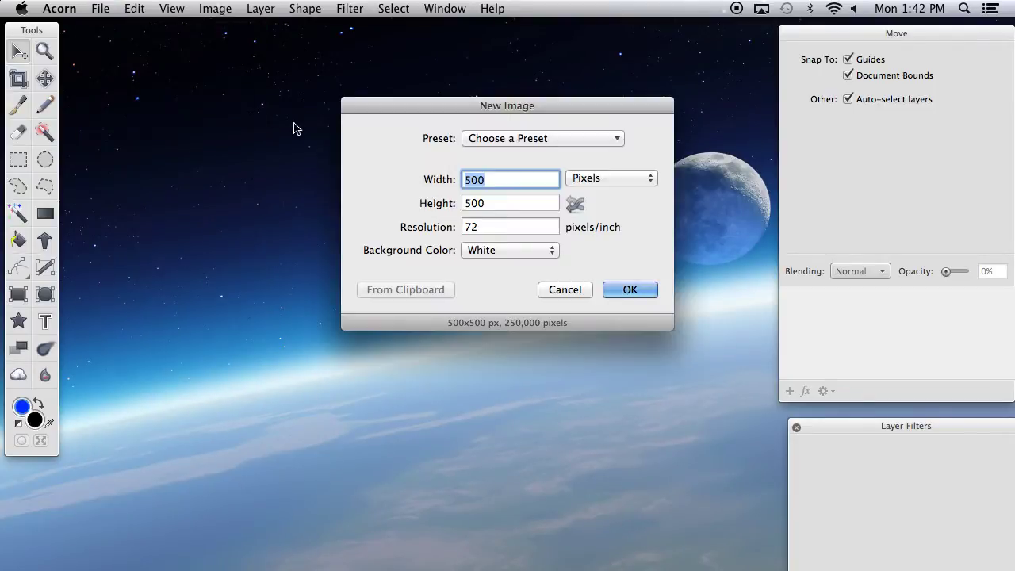
pyautogui.write('700')
pyautogui.press('Tab')
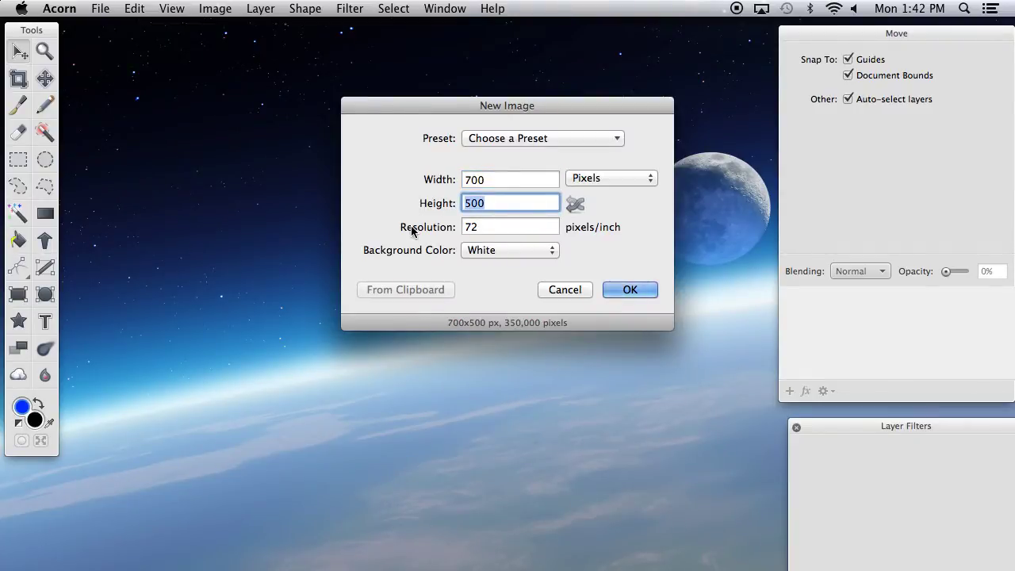
pyautogui.write('700')
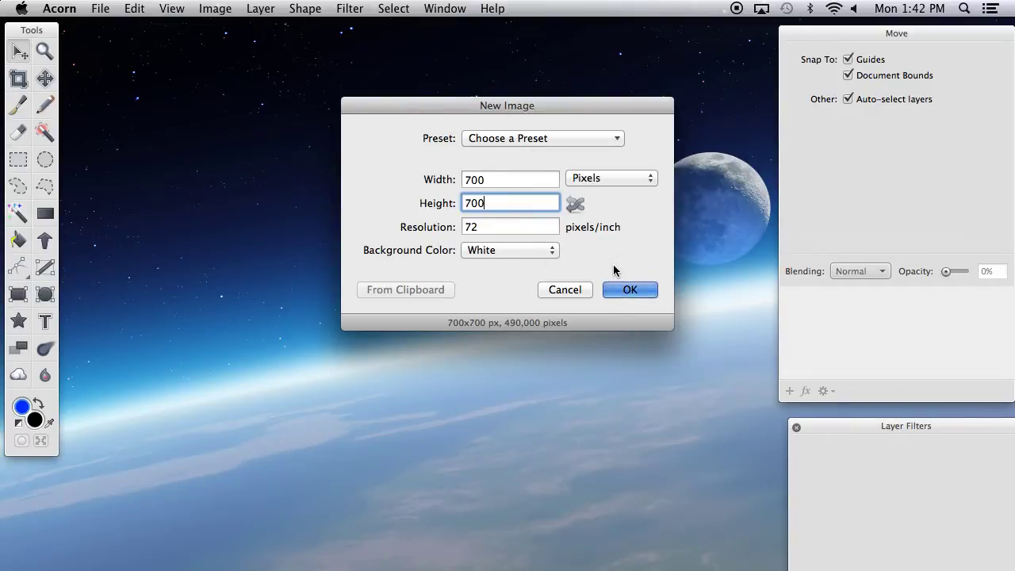
pyautogui.press('Return')
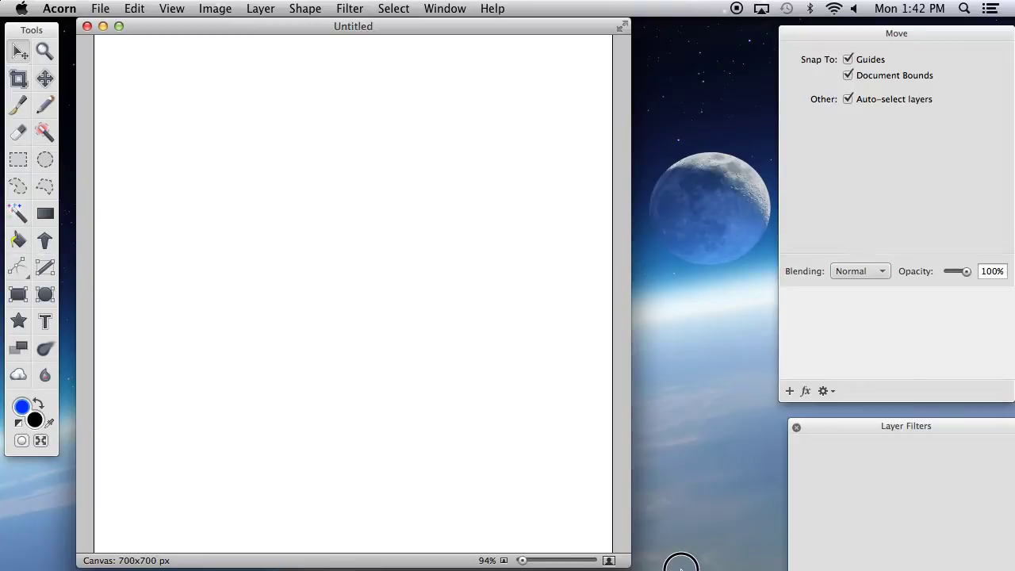
# - Widen the document window and draw a large black square with a 6-px blue stroke
pyautogui.moveTo(680, 564); pyautogui.dragTo(713, 558)
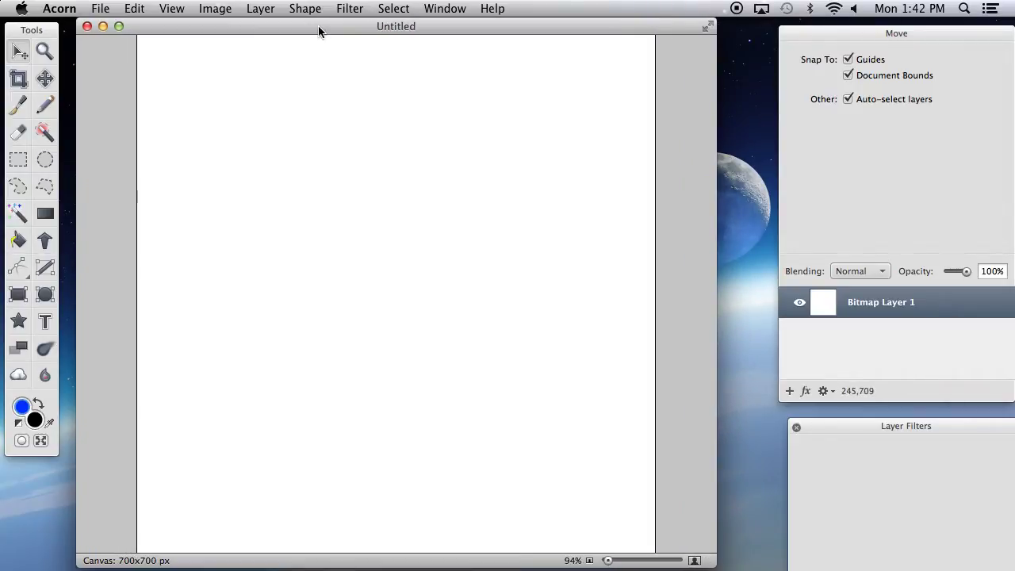
pyautogui.moveTo(318, 29); pyautogui.dragTo(331, 30)
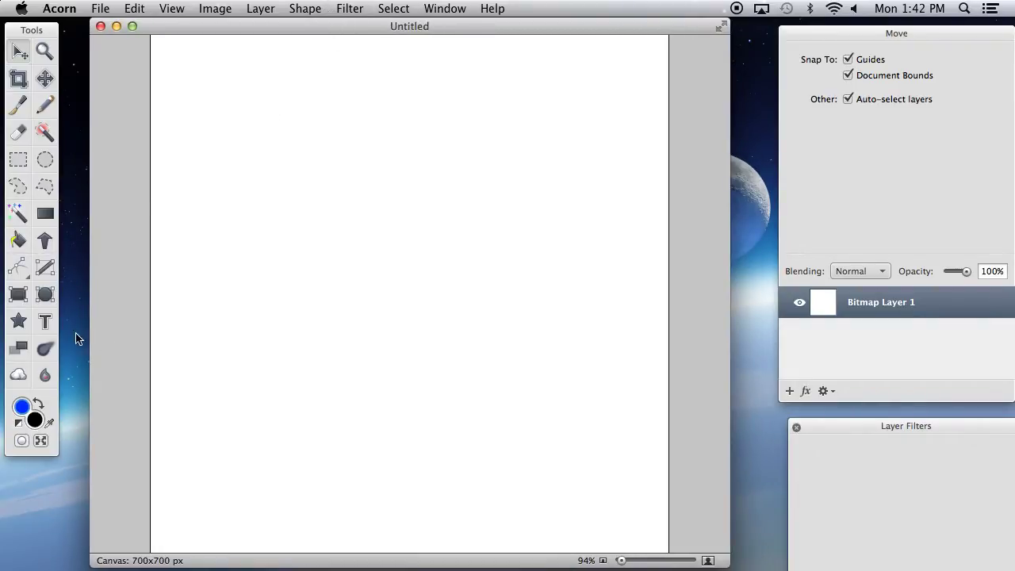
pyautogui.click(18, 294)
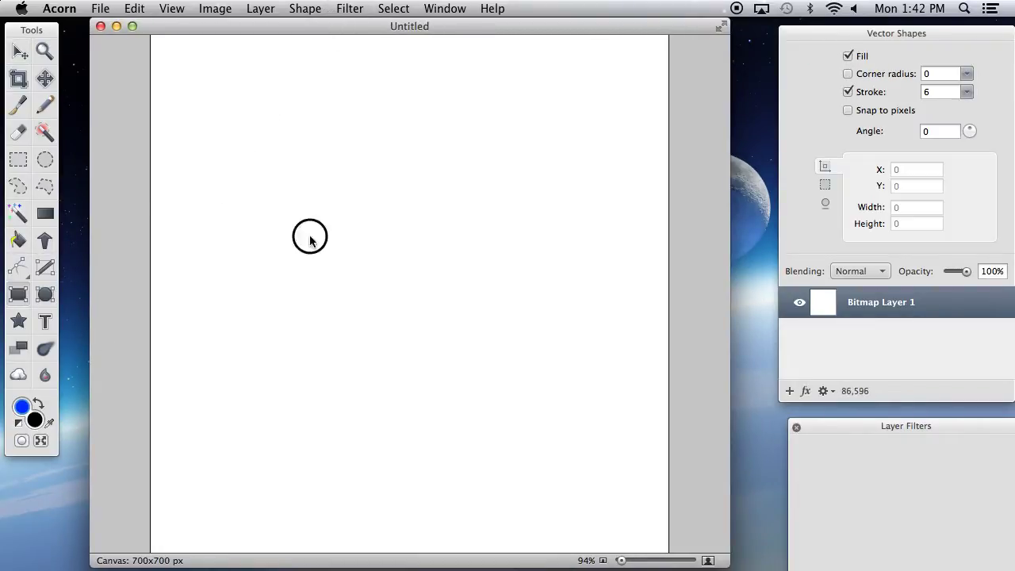
pyautogui.moveTo(213, 111); pyautogui.dragTo(627, 469)
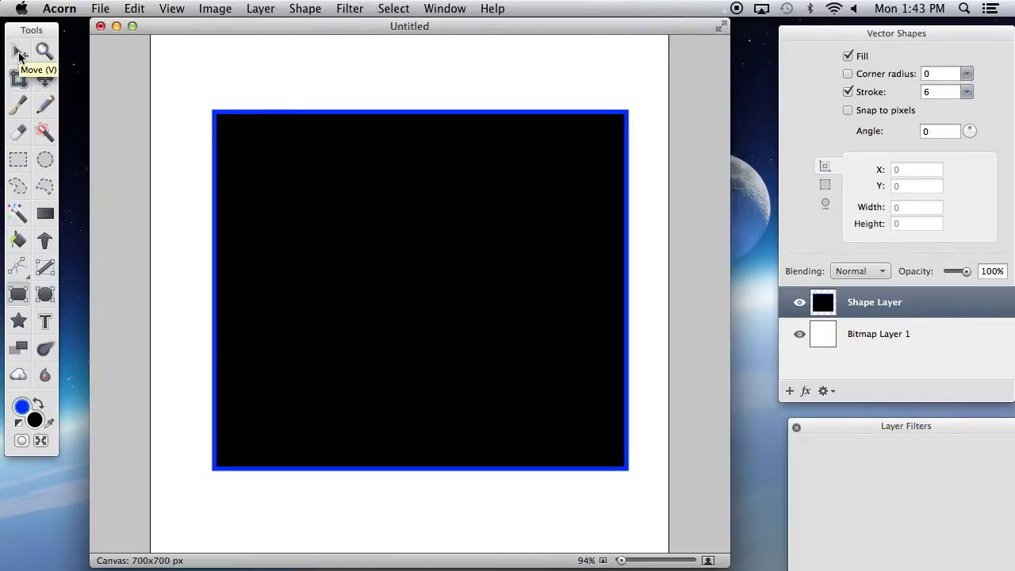
pyautogui.click(19, 52)
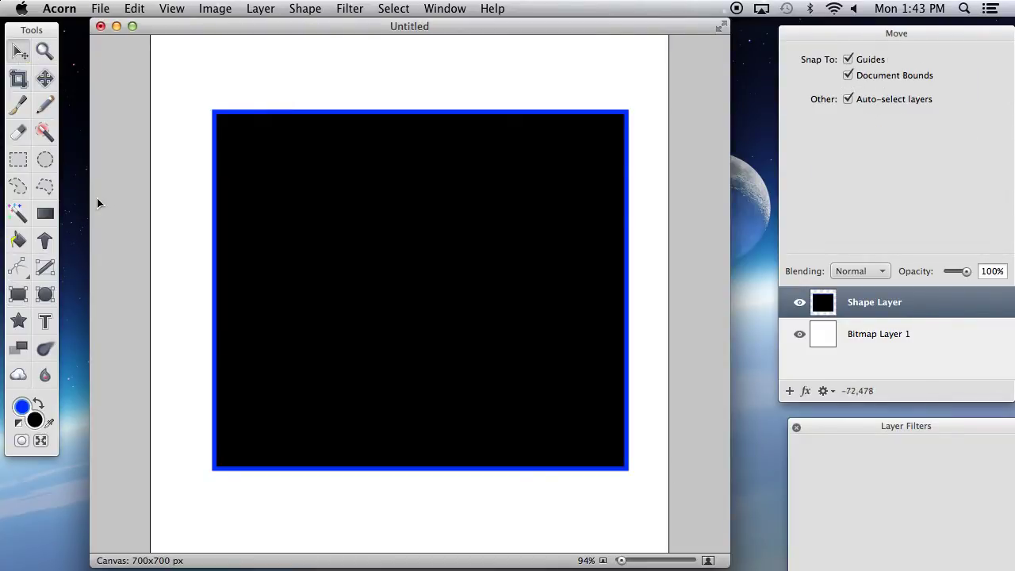
pyautogui.click(45, 216)
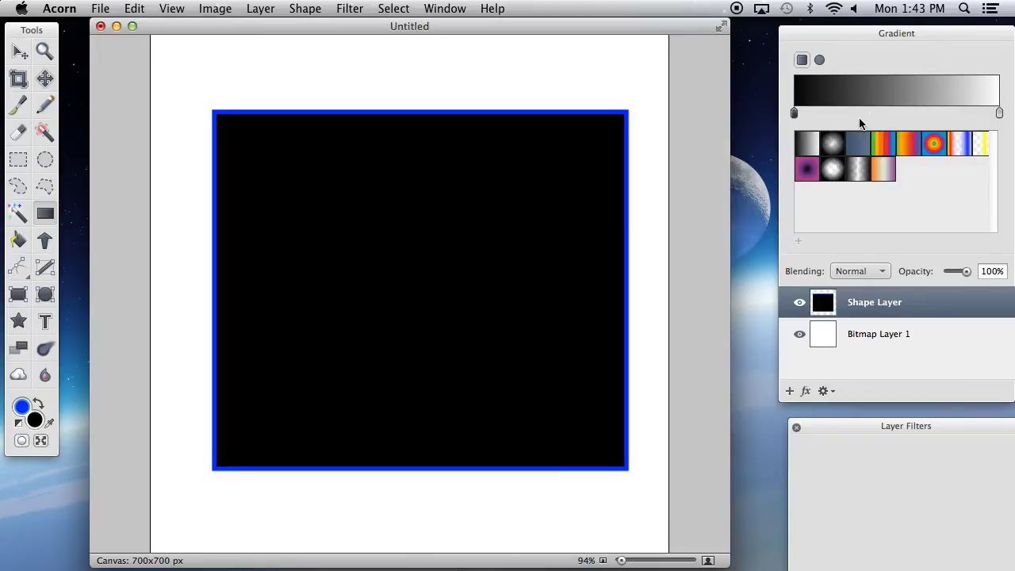
# - Try several gradient presets, then settle on the plain black-to-white gradient
pyautogui.click(831, 146)
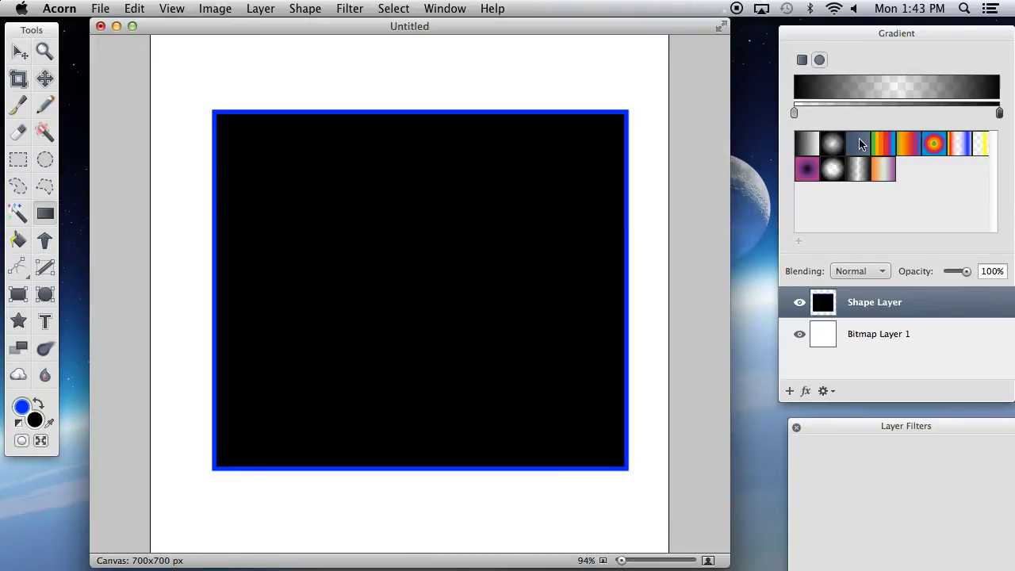
pyautogui.click(858, 143)
pyautogui.click(887, 149)
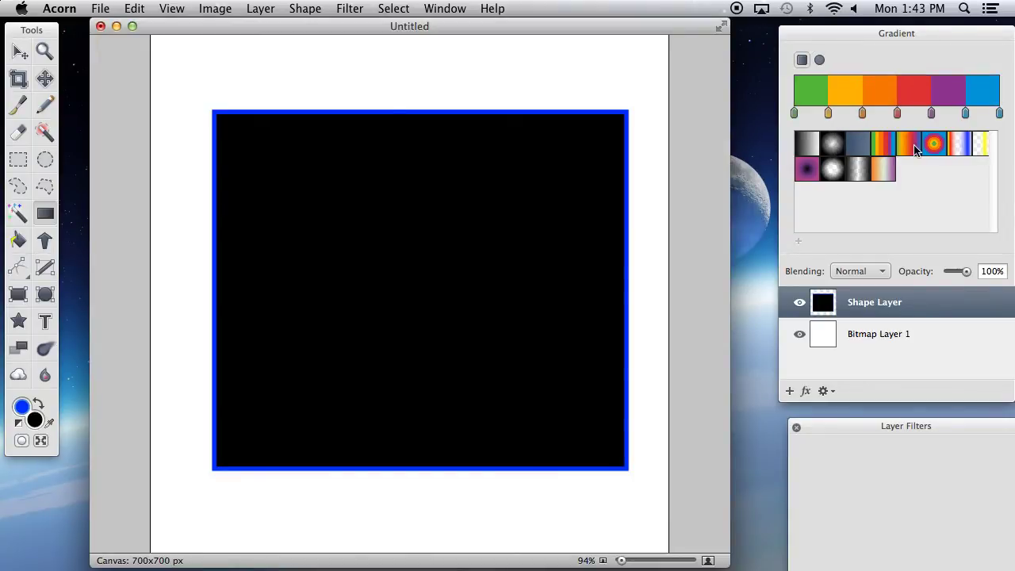
pyautogui.click(911, 146)
pyautogui.click(955, 147)
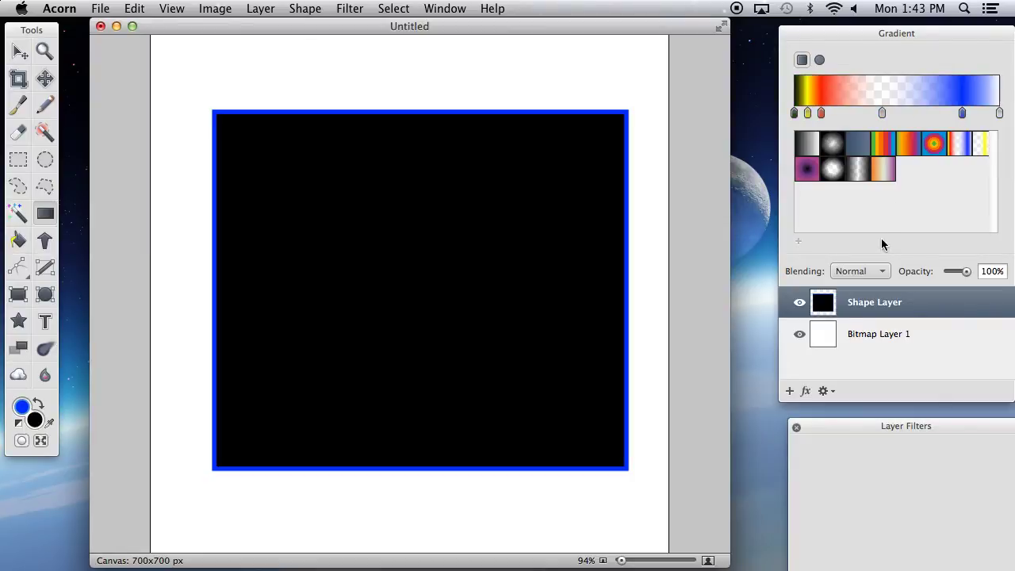
pyautogui.click(805, 148)
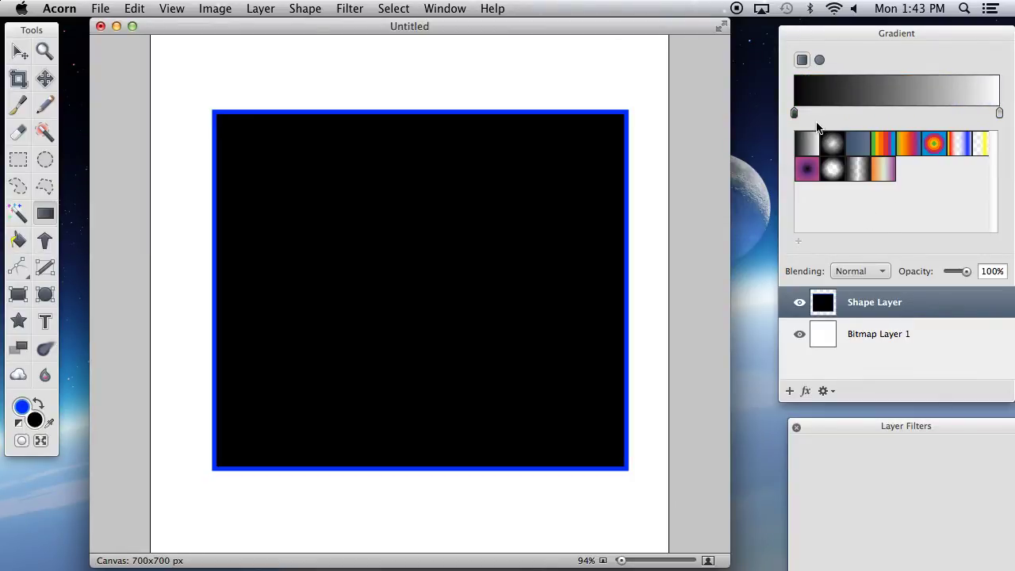
# - Add three blue colour stops along the gradient bar
pyautogui.click(816, 114)
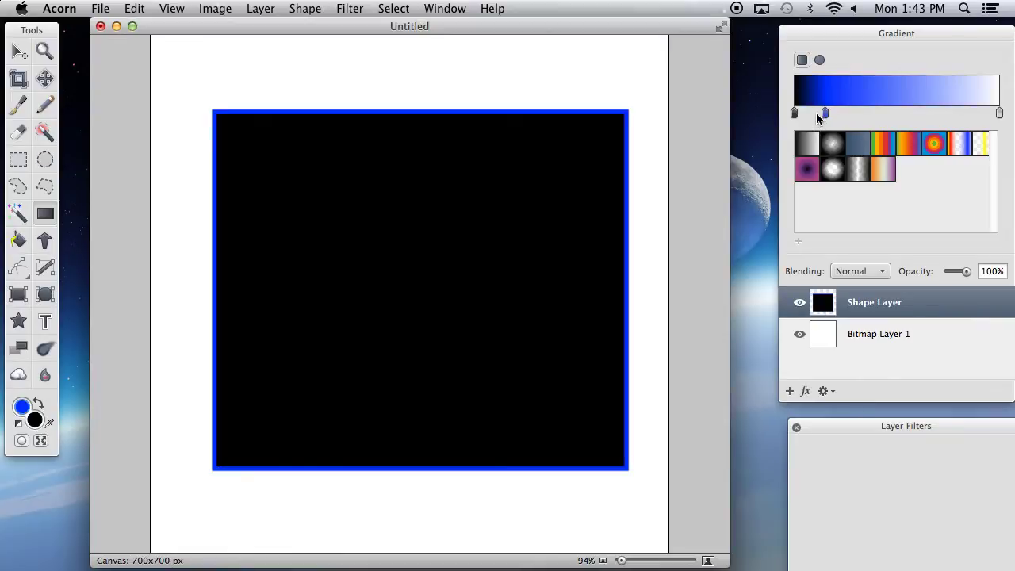
pyautogui.click(871, 113)
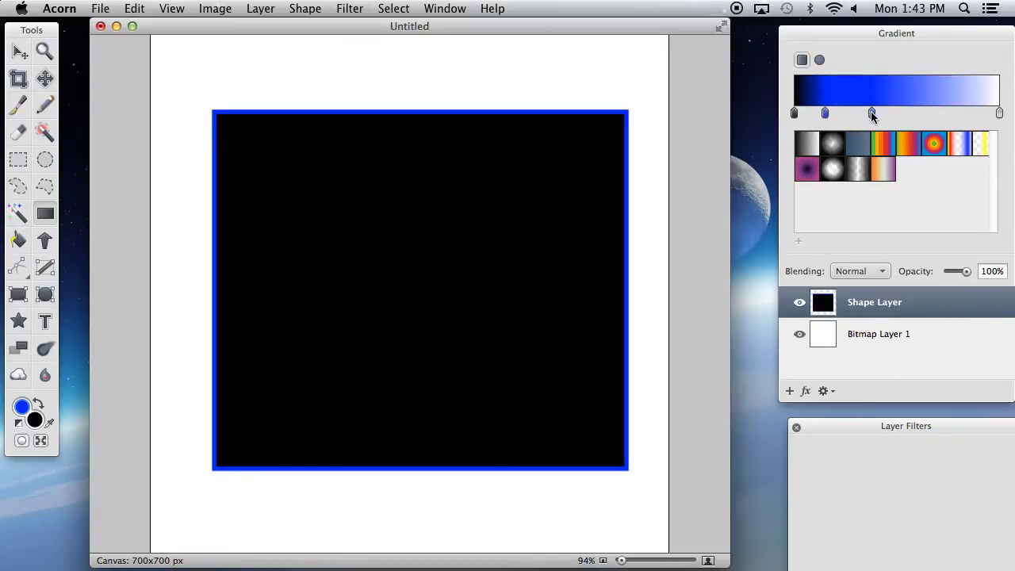
pyautogui.click(916, 113)
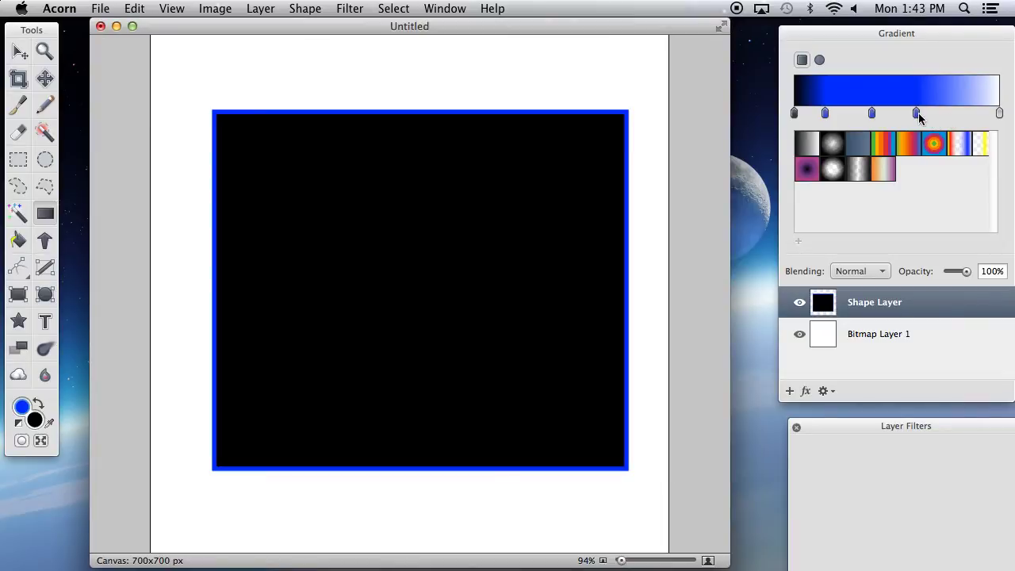
pyautogui.doubleClick(917, 113)
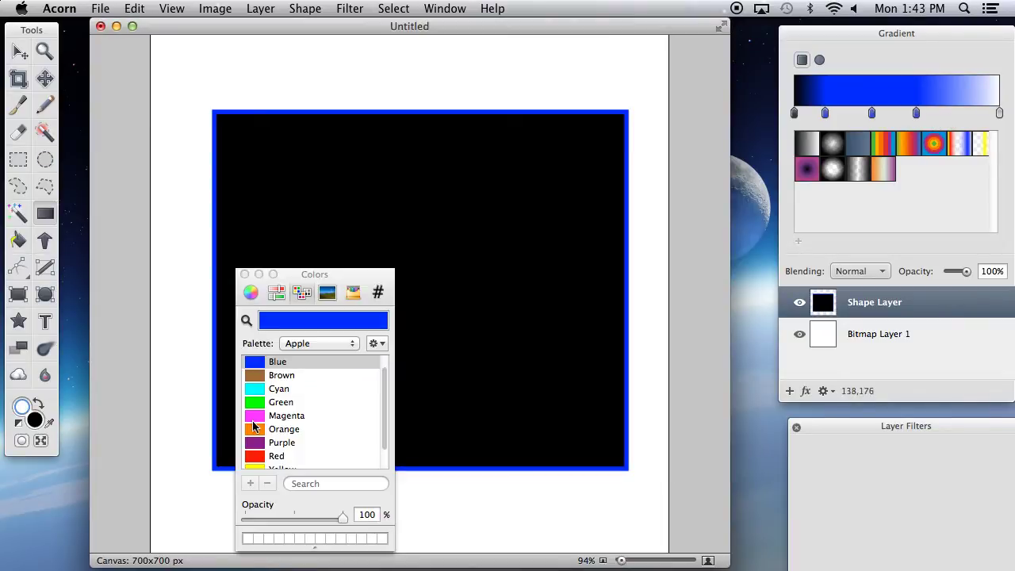
# - Recolour two gradient stops green and magenta, then drag the magenta stop off the bar
pyautogui.click(280, 402)
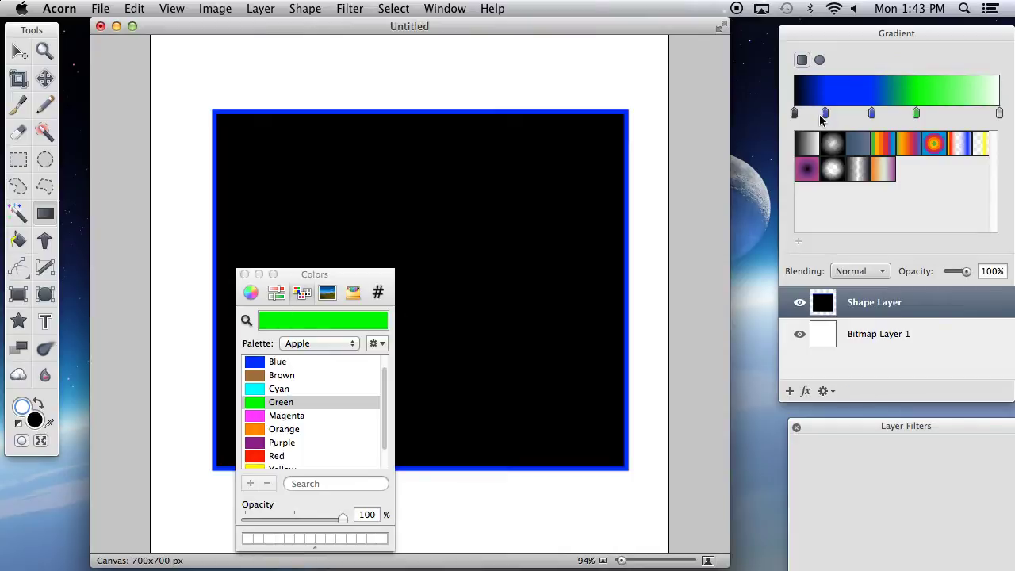
pyautogui.click(825, 113)
pyautogui.click(305, 415)
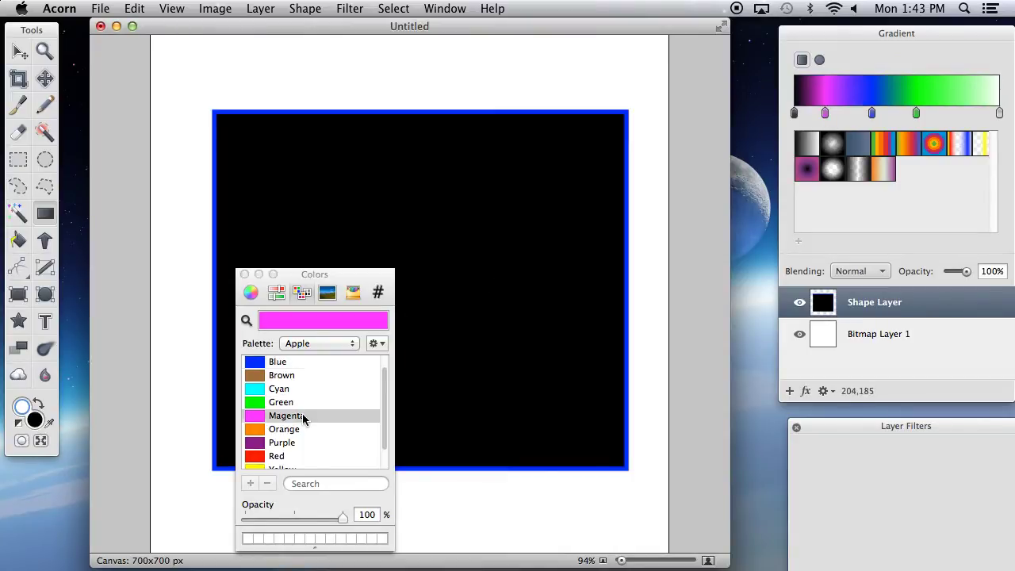
pyautogui.click(245, 274)
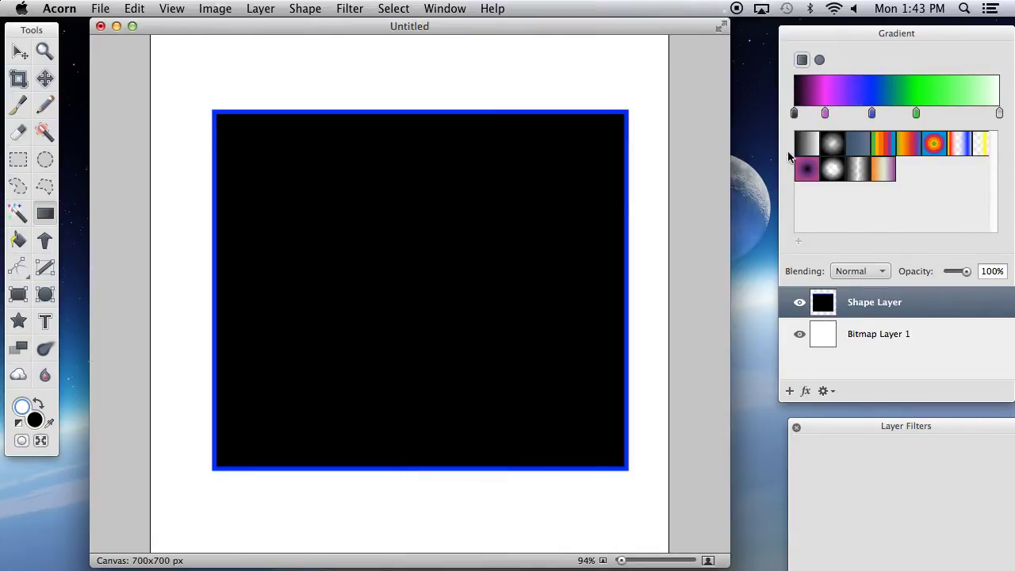
pyautogui.moveTo(827, 113); pyautogui.dragTo(841, 116)
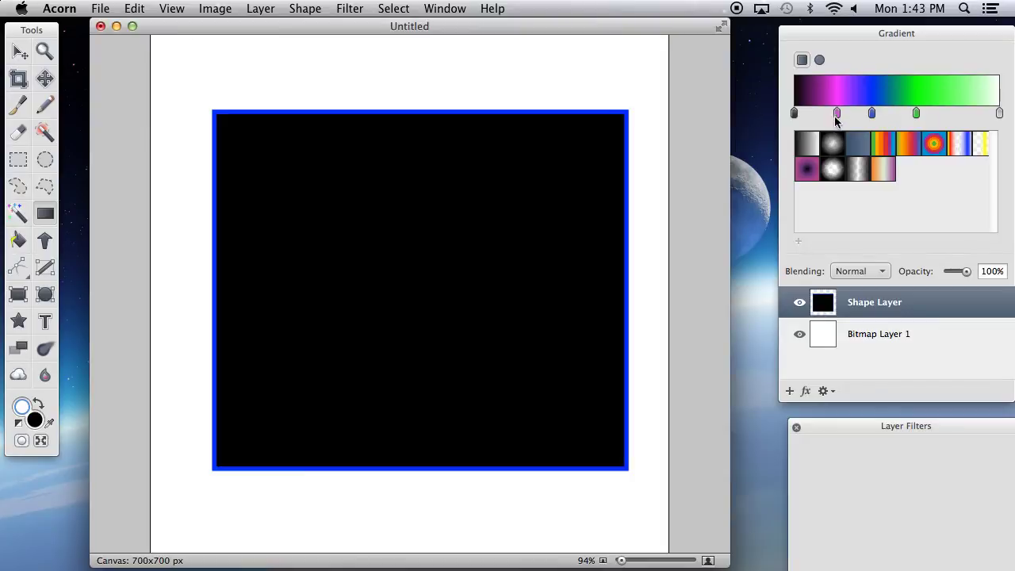
pyautogui.moveTo(837, 112); pyautogui.dragTo(757, 115)
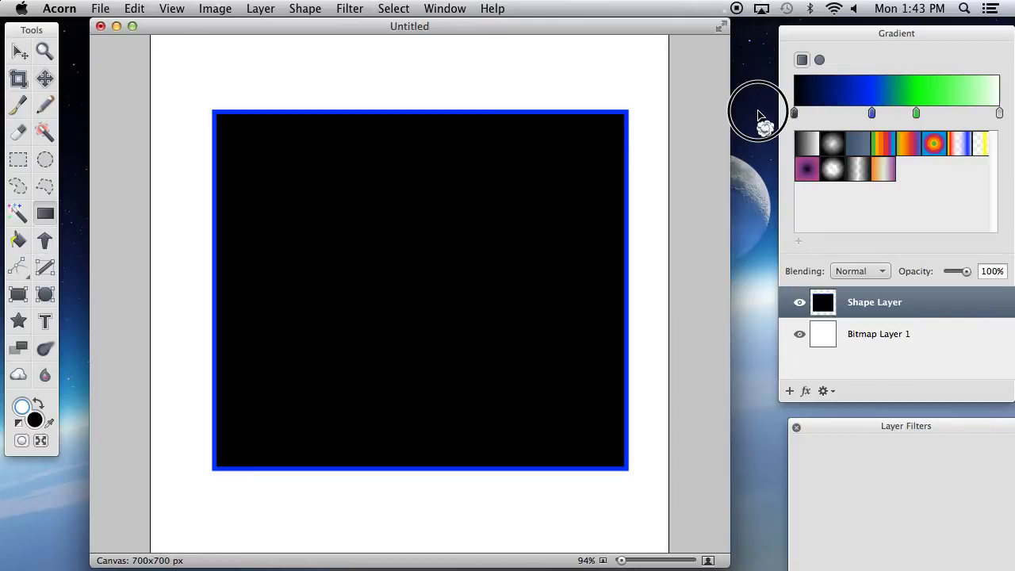
pyautogui.moveTo(758, 115); pyautogui.dragTo(758, 115)
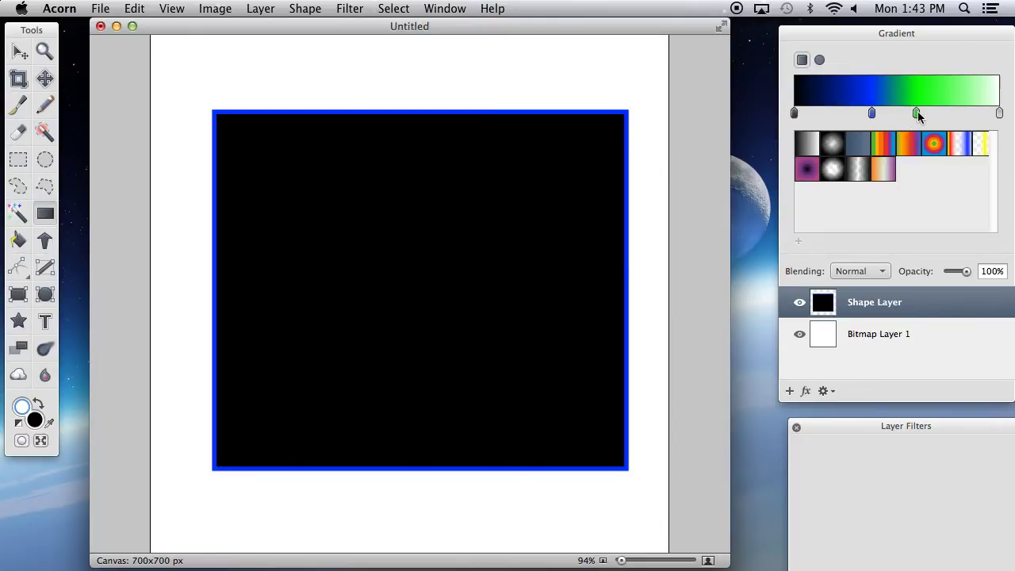
# - Remove the green stop, move the blue stop right, and make the left end brown
pyautogui.moveTo(915, 113); pyautogui.dragTo(1013, 115)
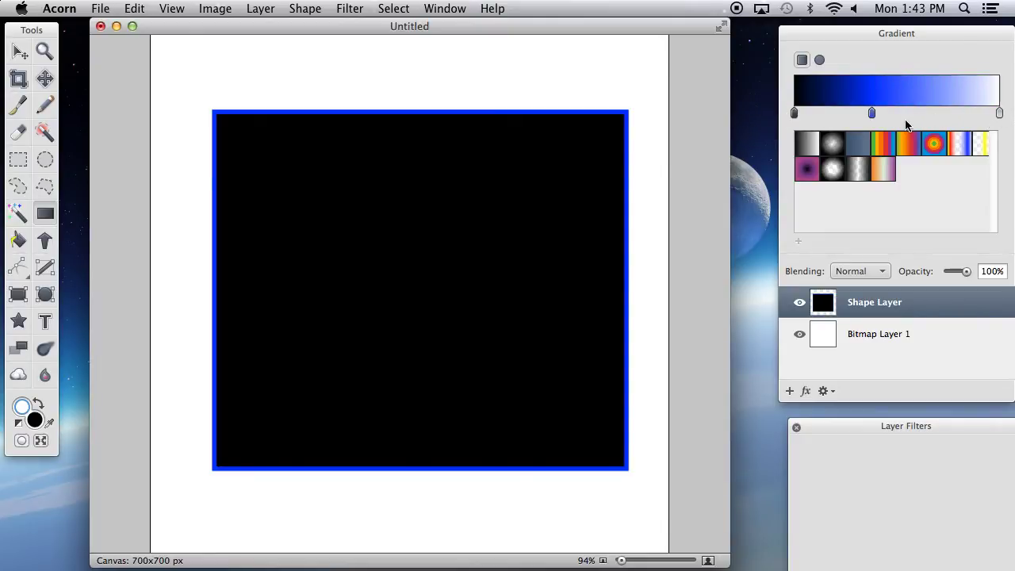
pyautogui.moveTo(871, 113); pyautogui.dragTo(892, 112)
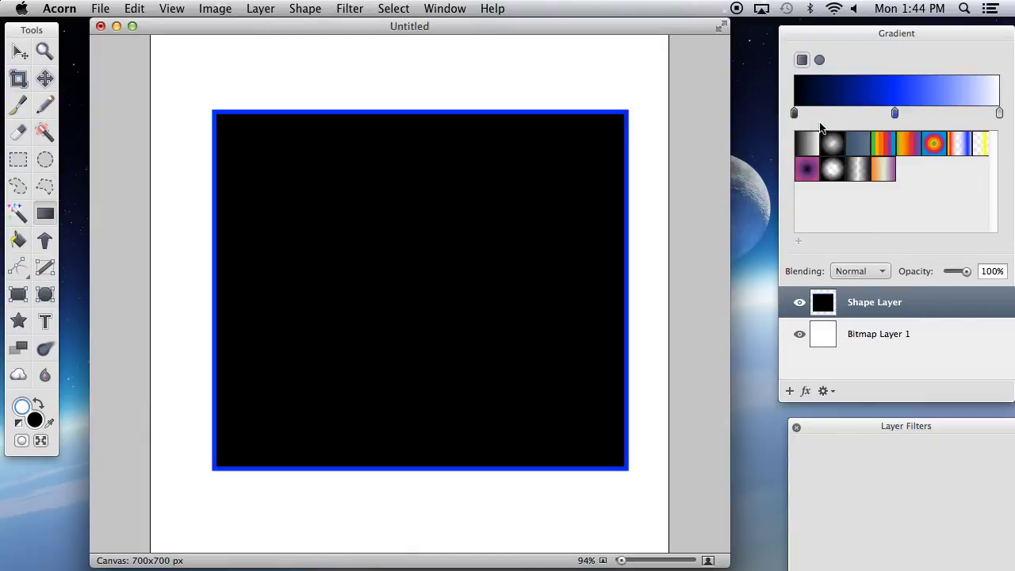
pyautogui.doubleClick(794, 113)
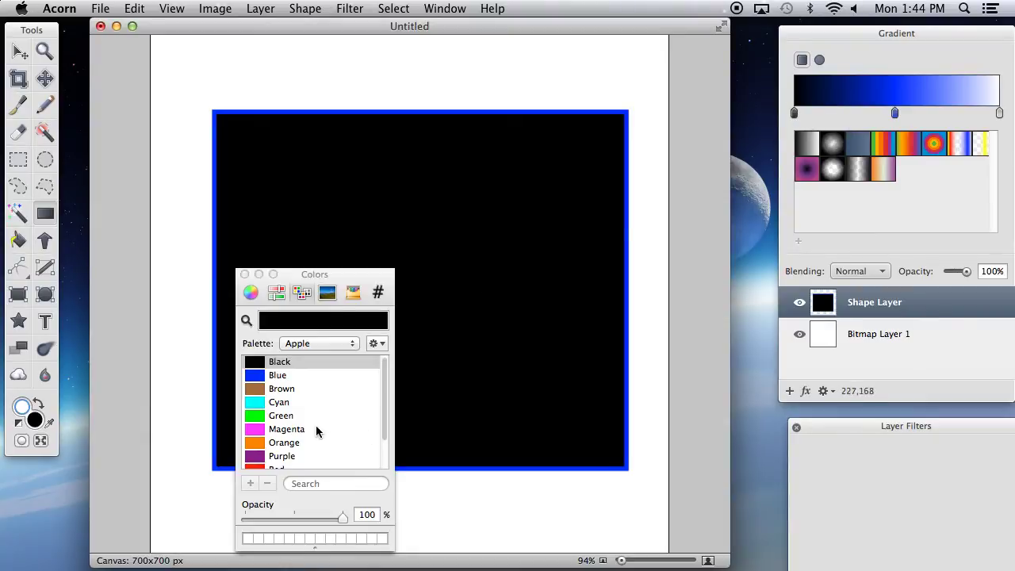
pyautogui.click(314, 392)
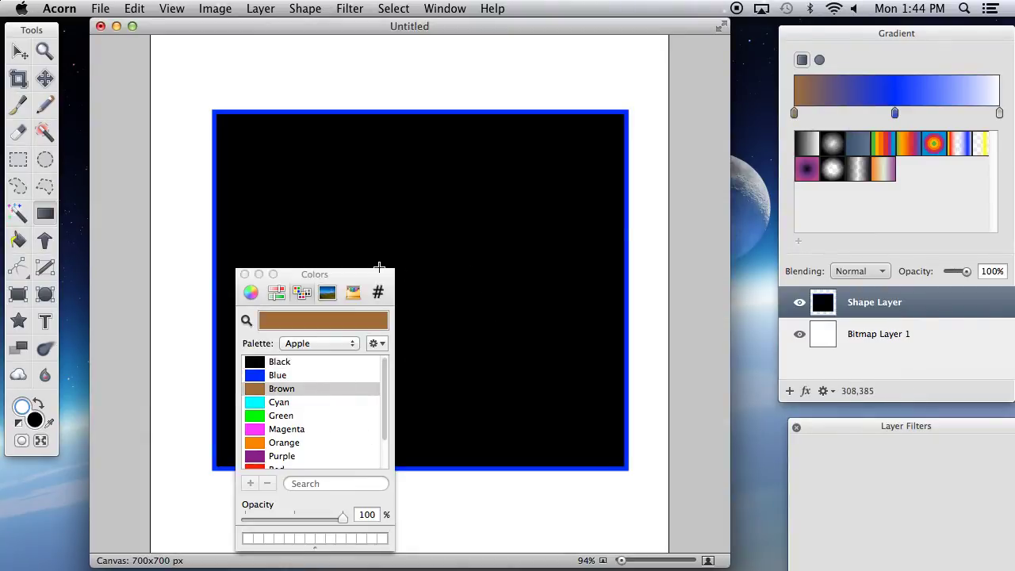
pyautogui.click(245, 274)
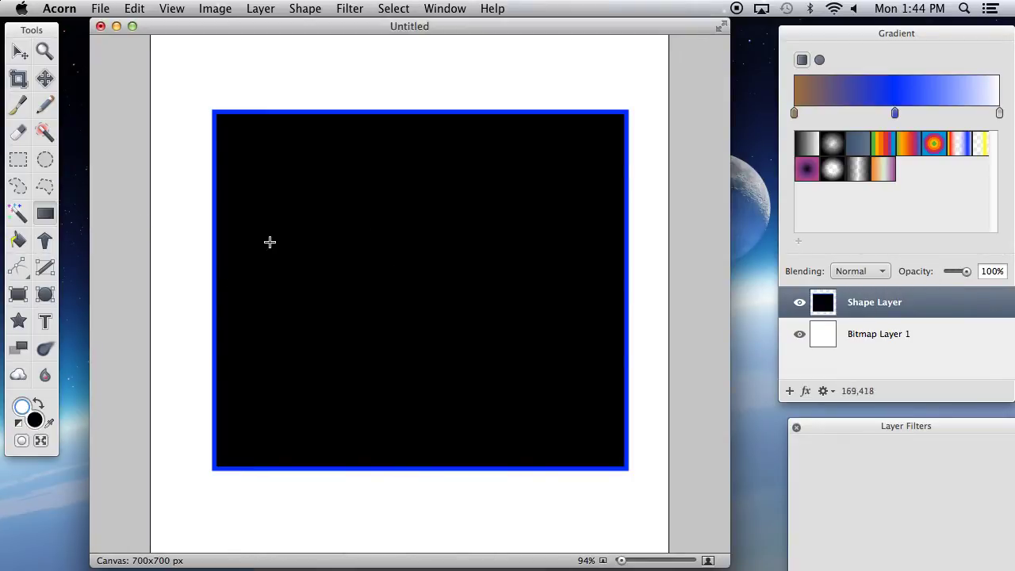
# - Dismiss the no-shapes-selected alert, select the rectangle, and undo the stray gradient fill
pyautogui.moveTo(240, 246); pyautogui.dragTo(263, 247)
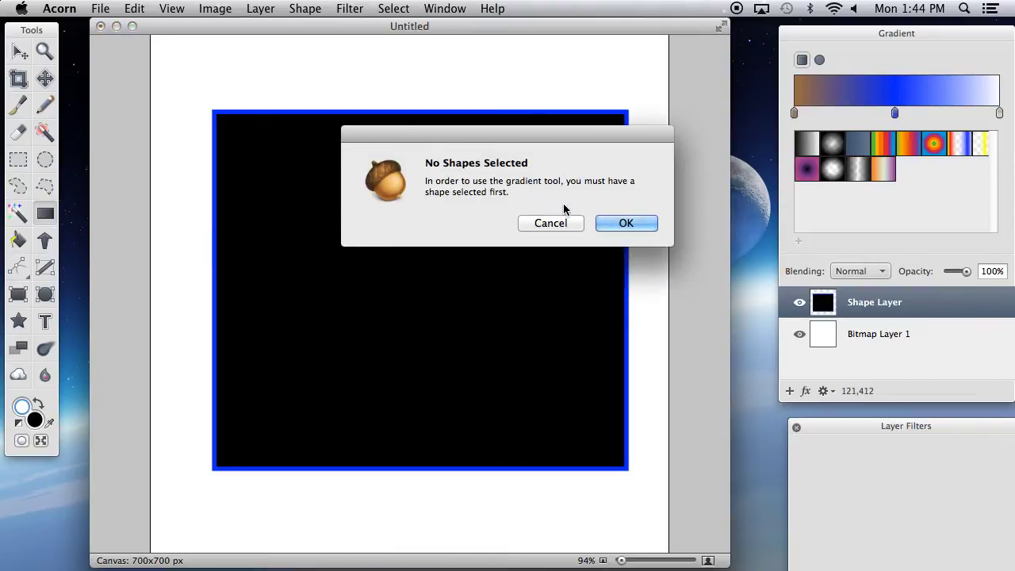
pyautogui.click(618, 223)
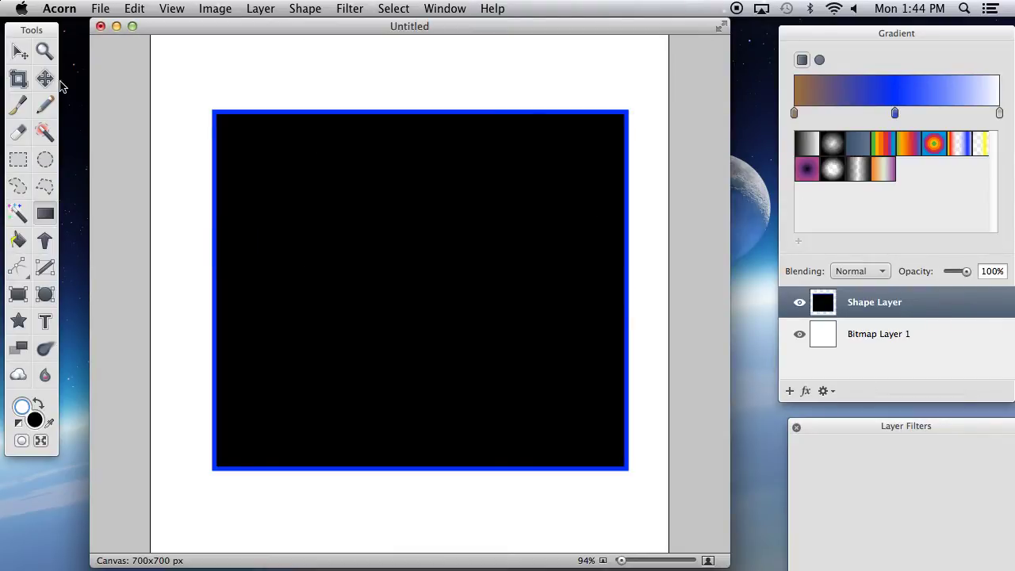
pyautogui.click(20, 52)
pyautogui.click(428, 331)
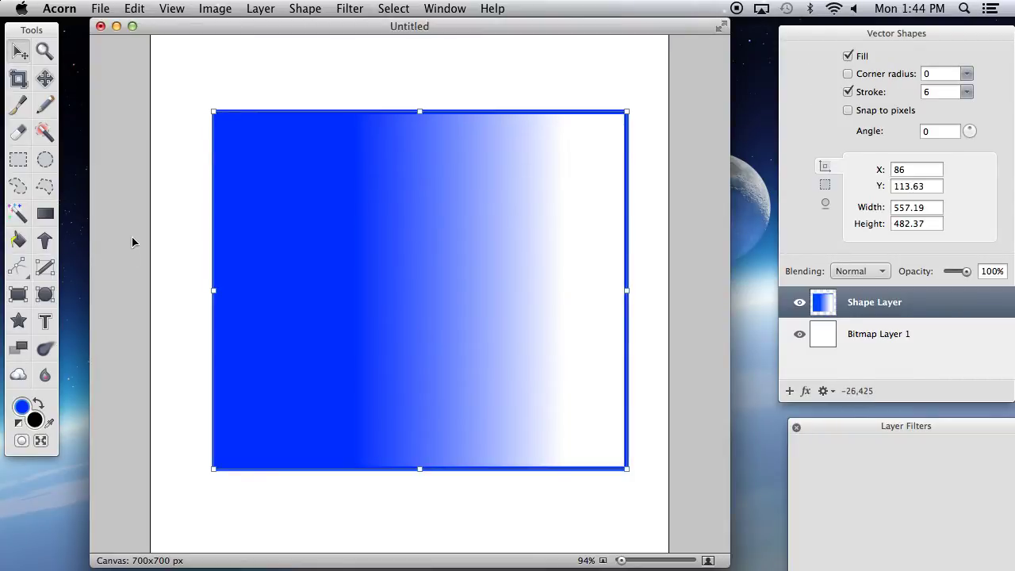
pyautogui.press('super+z')
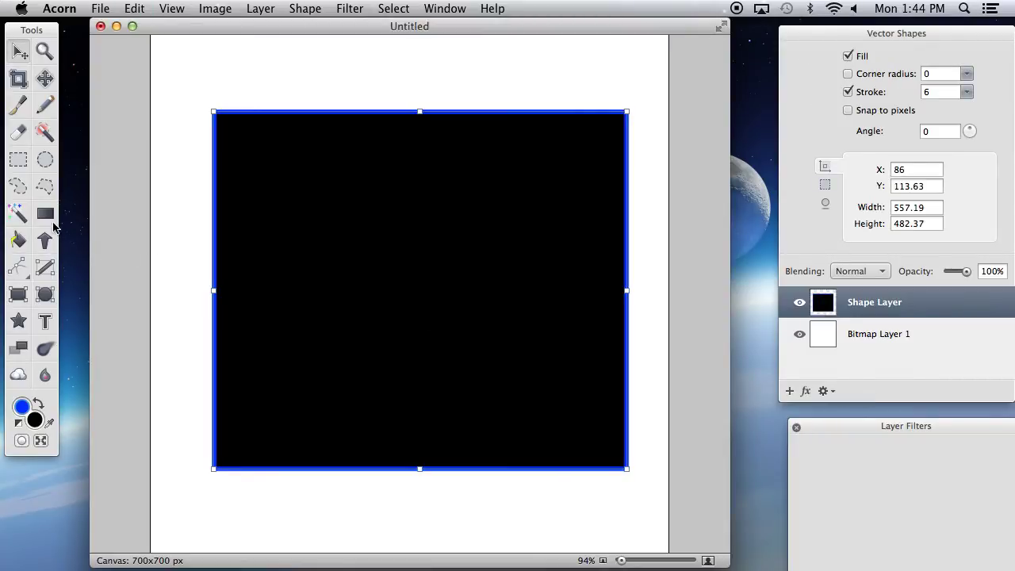
# - Drag a diagonal blue-to-white gradient across the rectangle toward its lower-right corner
pyautogui.click(47, 212)
pyautogui.moveTo(253, 242); pyautogui.dragTo(724, 531)
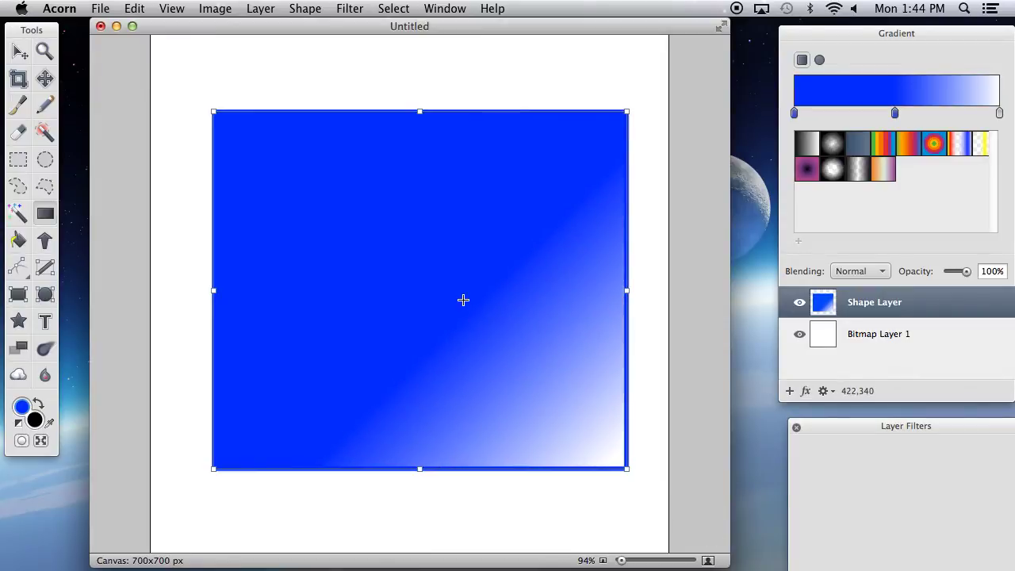
pyautogui.click(20, 57)
# - Nudge the rectangle up-left and change the middle gradient stop to green
pyautogui.moveTo(416, 322); pyautogui.dragTo(405, 308)
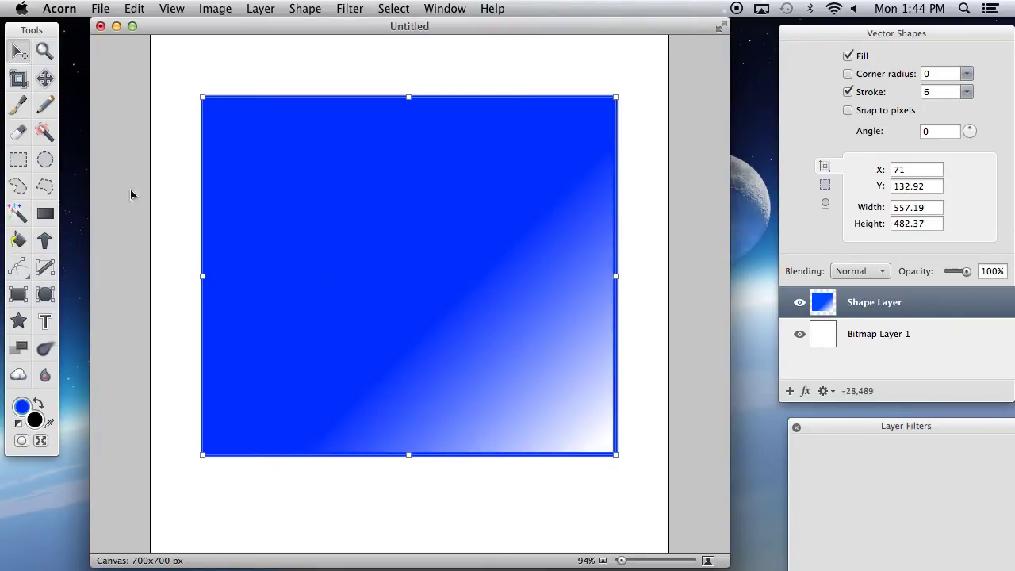
pyautogui.click(44, 214)
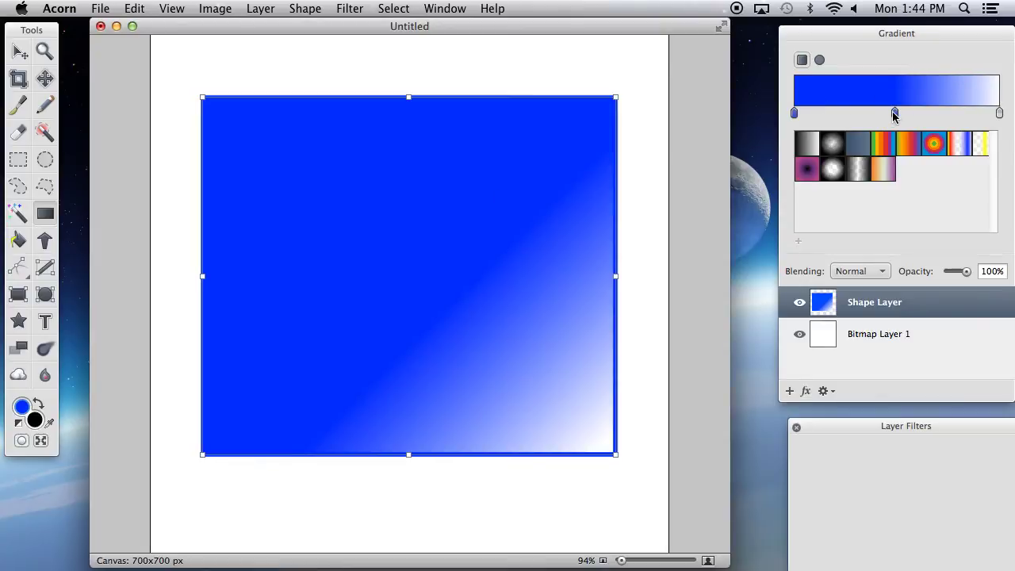
pyautogui.doubleClick(894, 113)
pyautogui.click(278, 415)
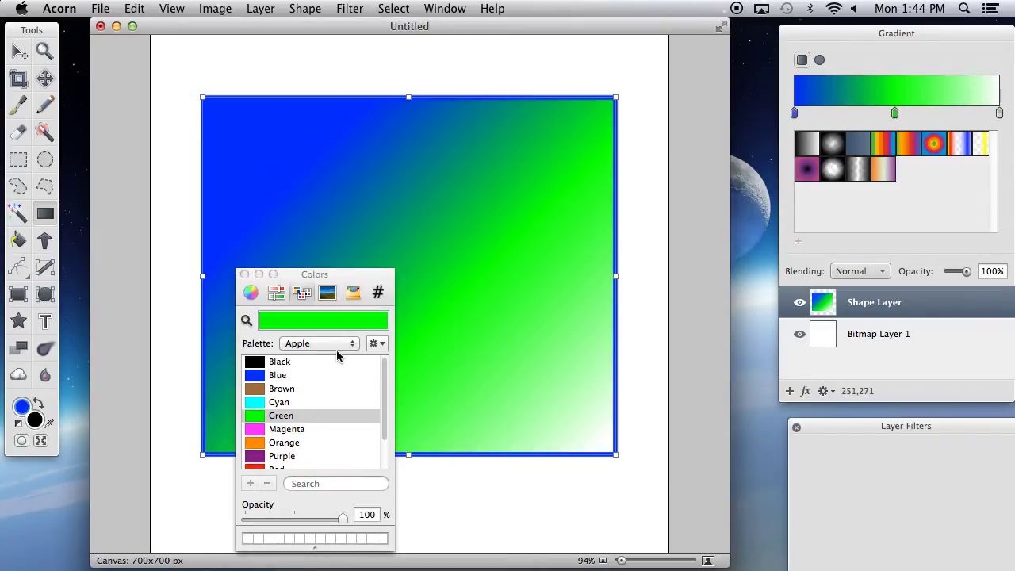
pyautogui.click(244, 274)
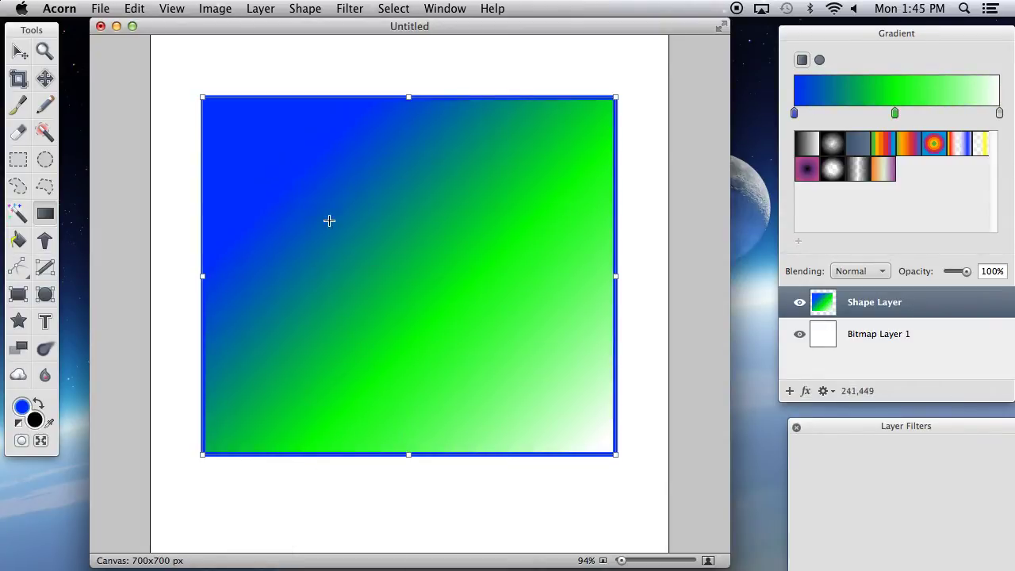
# - Redraw the blue-green-white gradient across the rectangle and save it as a new preset
pyautogui.moveTo(598, 428); pyautogui.dragTo(351, 217)
pyautogui.click(20, 52)
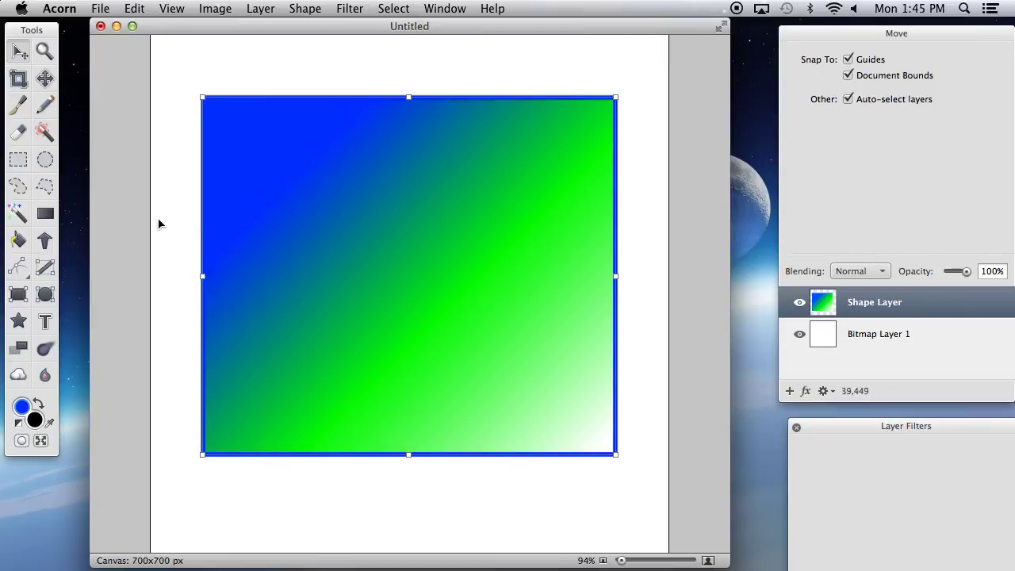
pyautogui.click(45, 215)
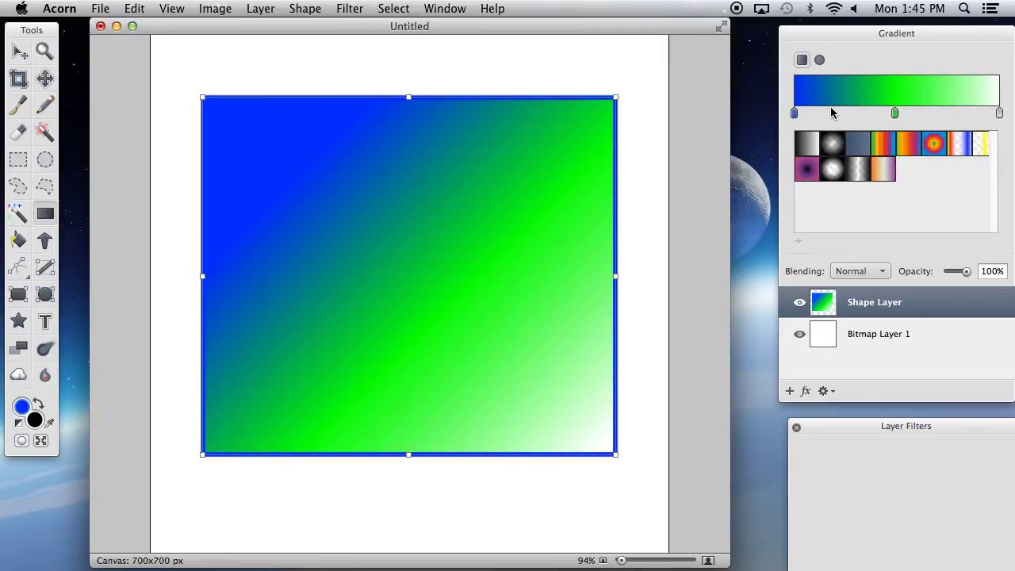
pyautogui.click(798, 243)
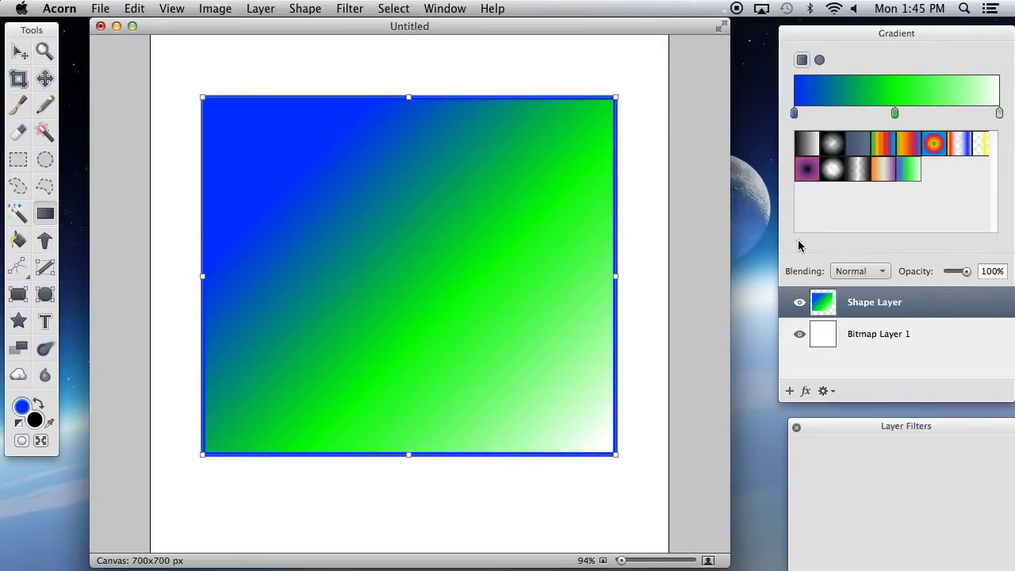
# - Apply the purple radial gradient preset and shift and recolour its middle stop cyan
pyautogui.click(910, 173)
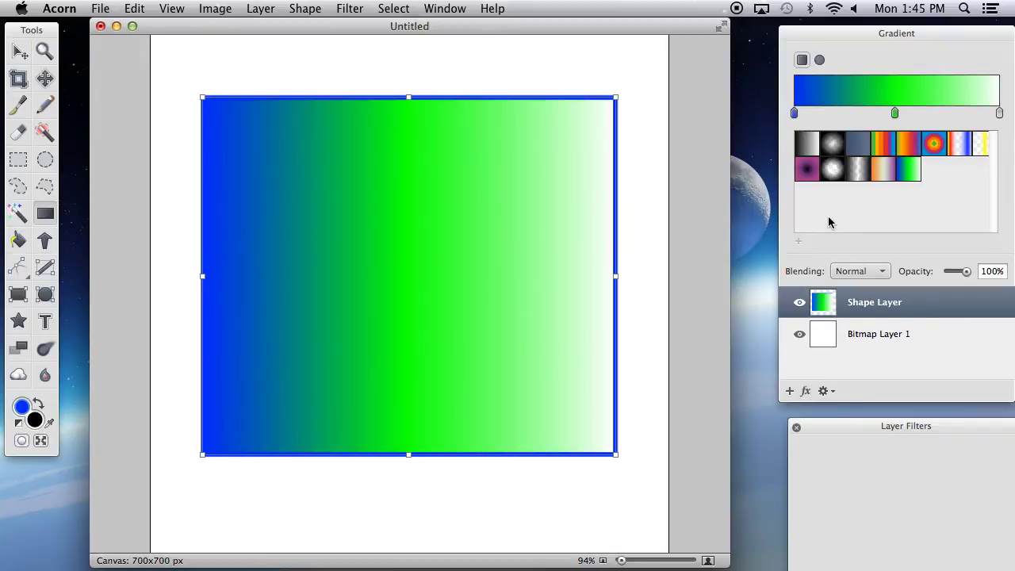
pyautogui.click(806, 173)
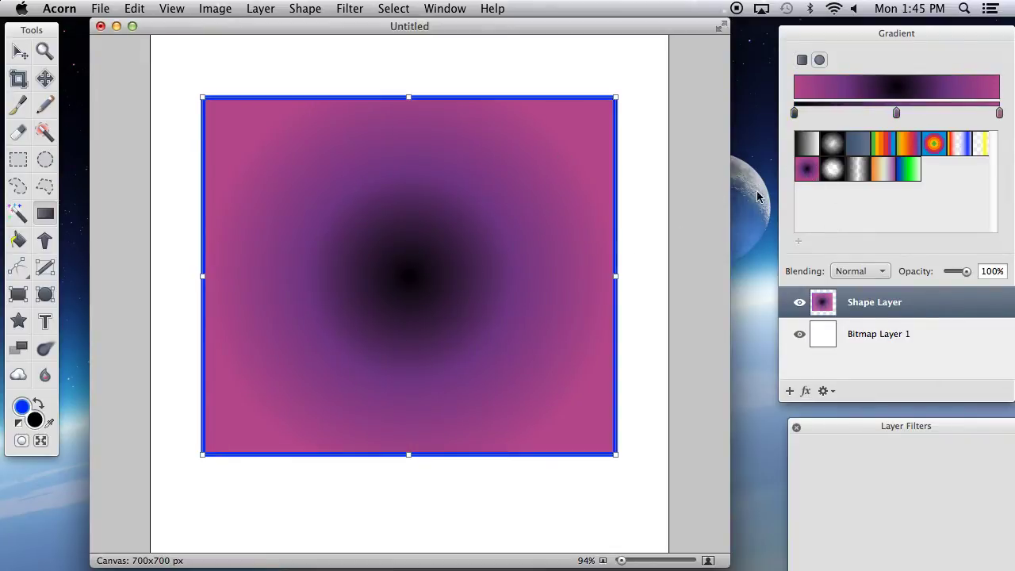
pyautogui.moveTo(895, 113)
pyautogui.mouseDown()
pyautogui.moveTo(842, 120)
pyautogui.moveTo(911, 117)
pyautogui.mouseUp()
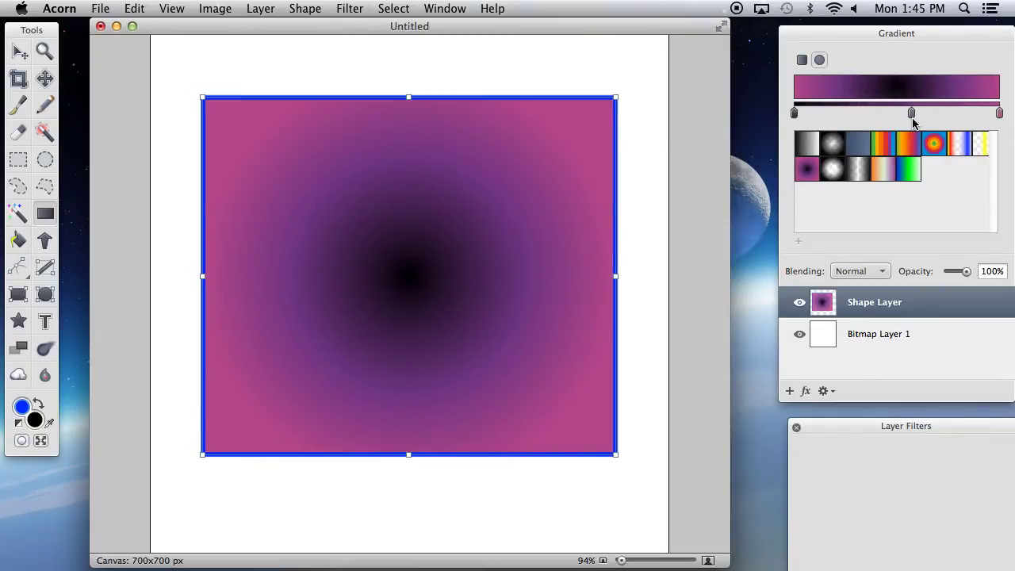
pyautogui.doubleClick(911, 113)
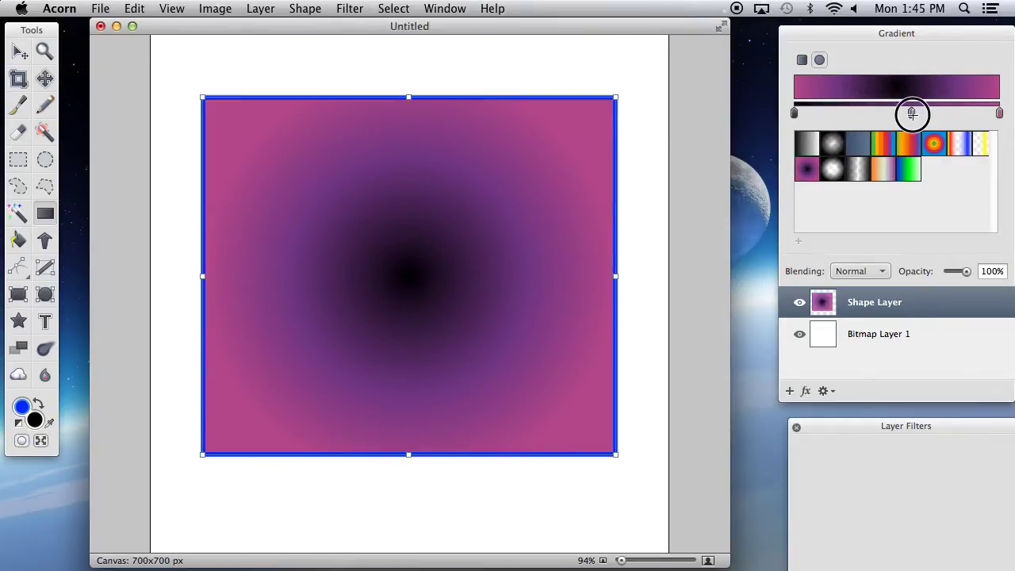
pyautogui.click(308, 402)
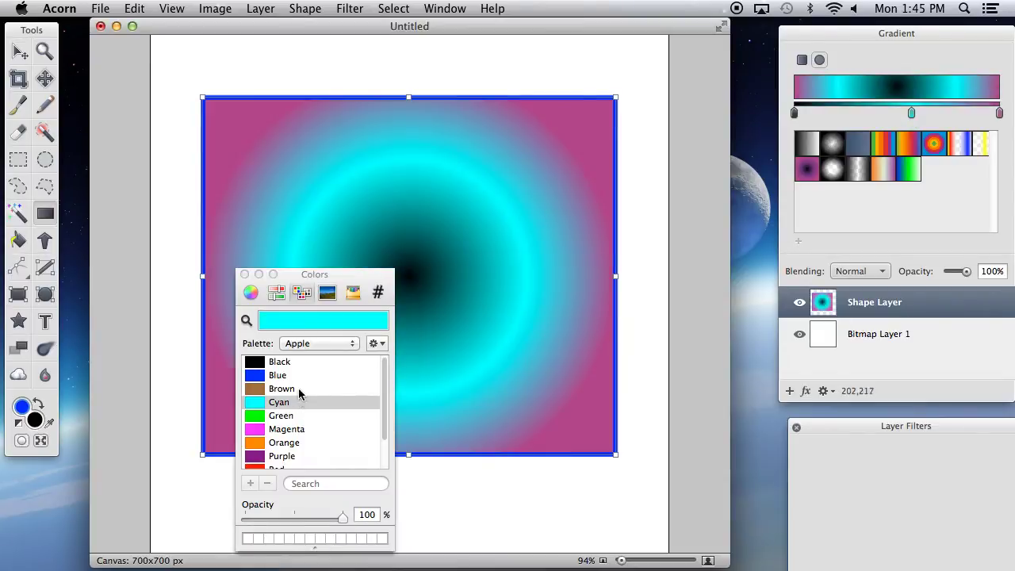
pyautogui.click(244, 273)
pyautogui.press('v')
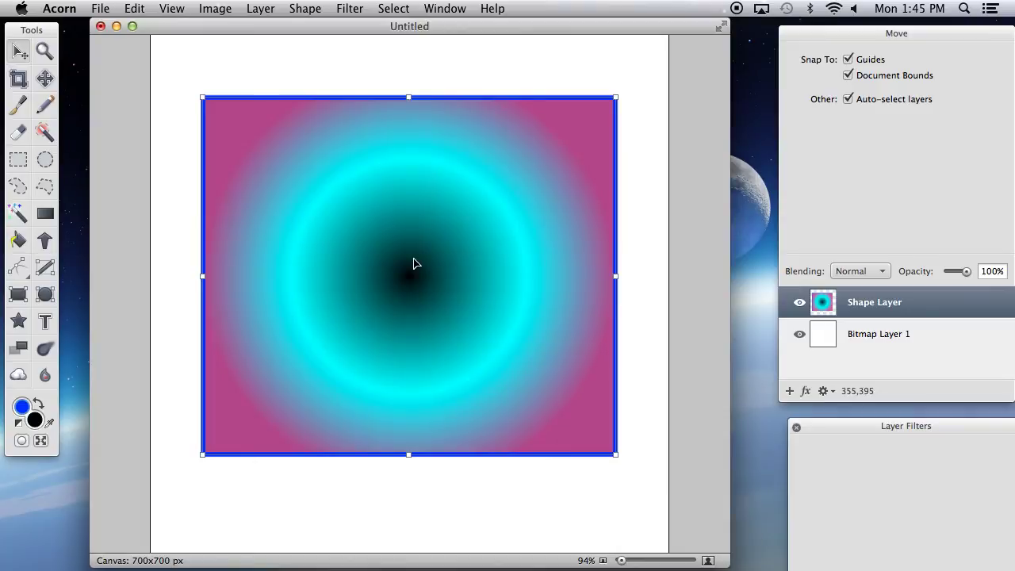
# - Delete the gradient rectangle, then draw and select a new black square across the canvas
pyautogui.press('Delete')
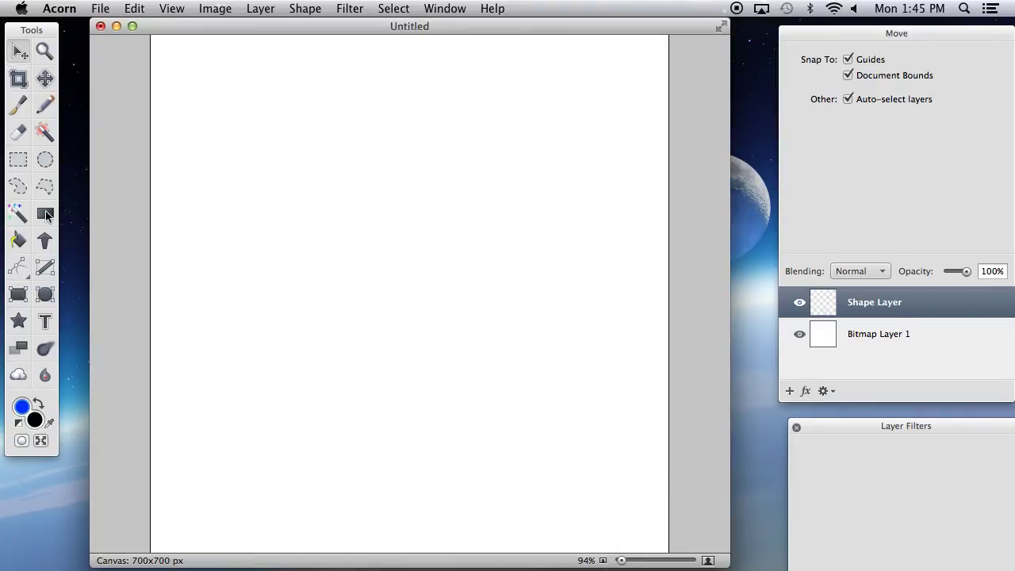
pyautogui.click(18, 294)
pyautogui.moveTo(211, 95); pyautogui.dragTo(610, 464)
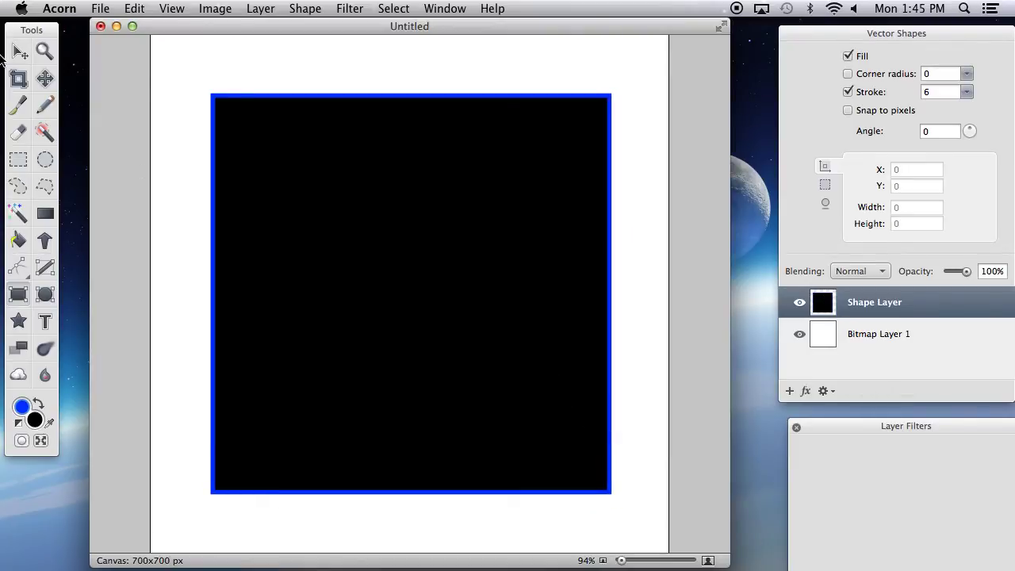
pyautogui.click(19, 53)
pyautogui.click(376, 284)
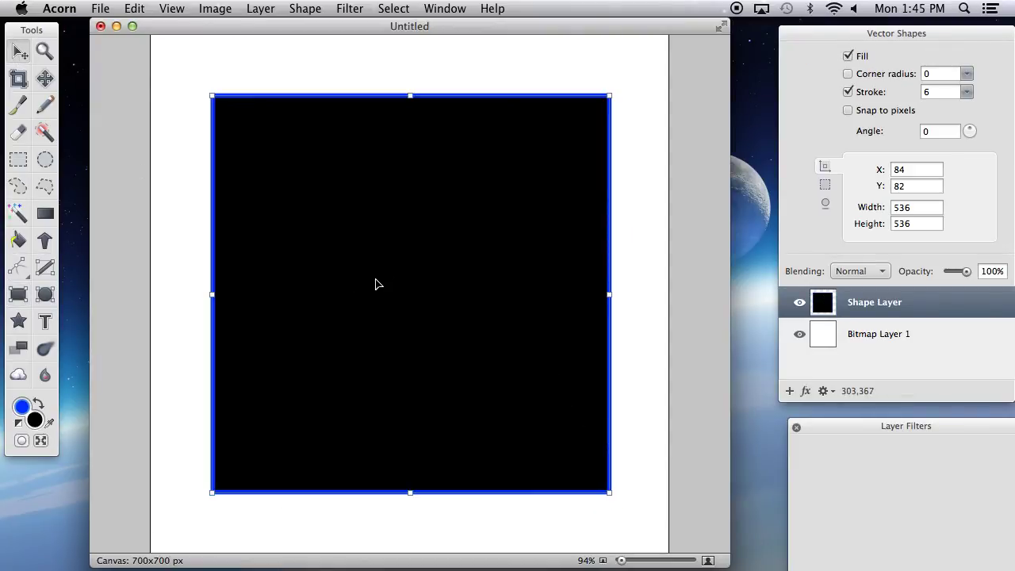
# - Apply a Crystallize filter to the square and lower its radius to 2
pyautogui.click(343, 8)
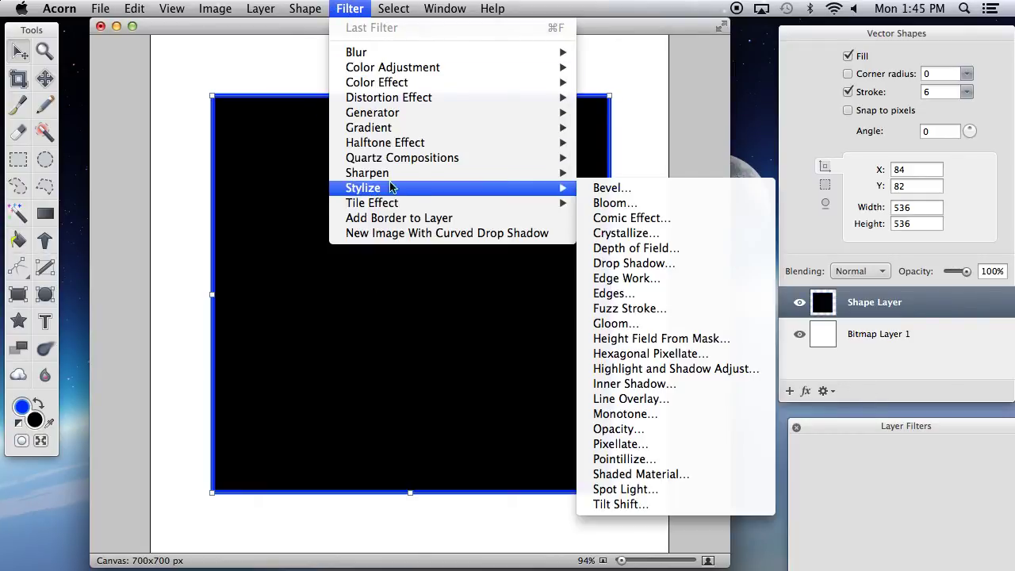
pyautogui.moveTo(387, 134)
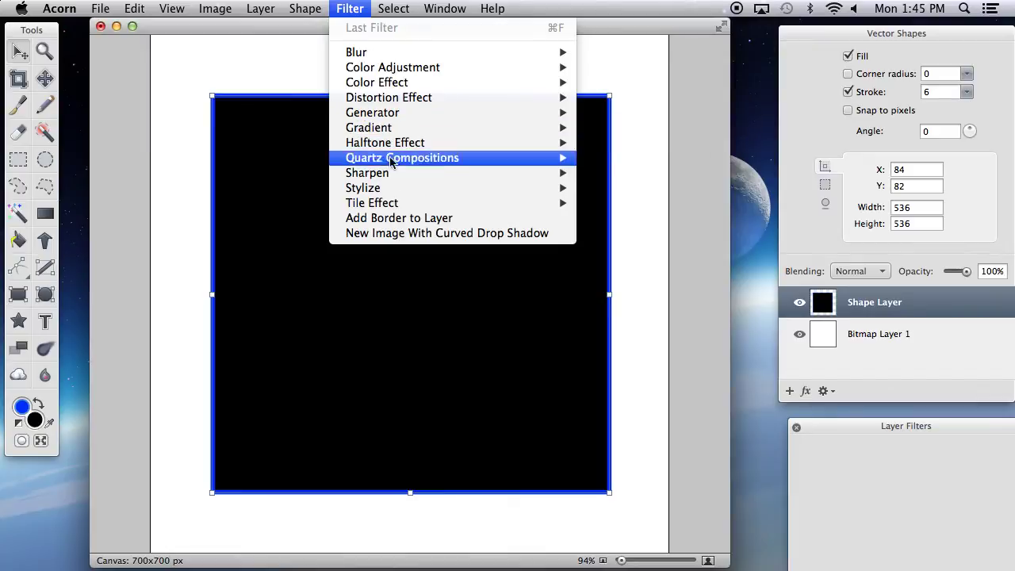
pyautogui.moveTo(392, 190)
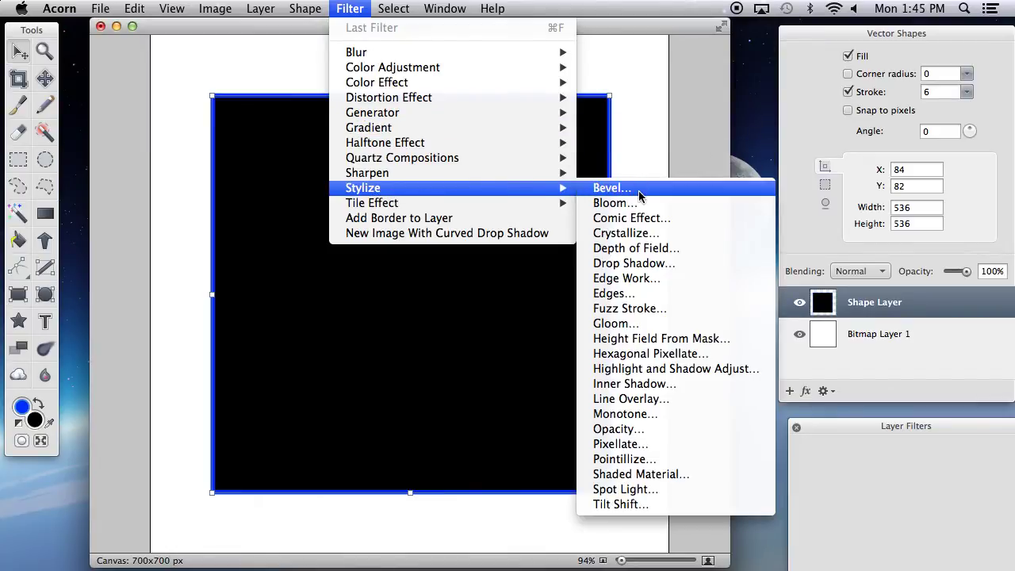
pyautogui.click(630, 233)
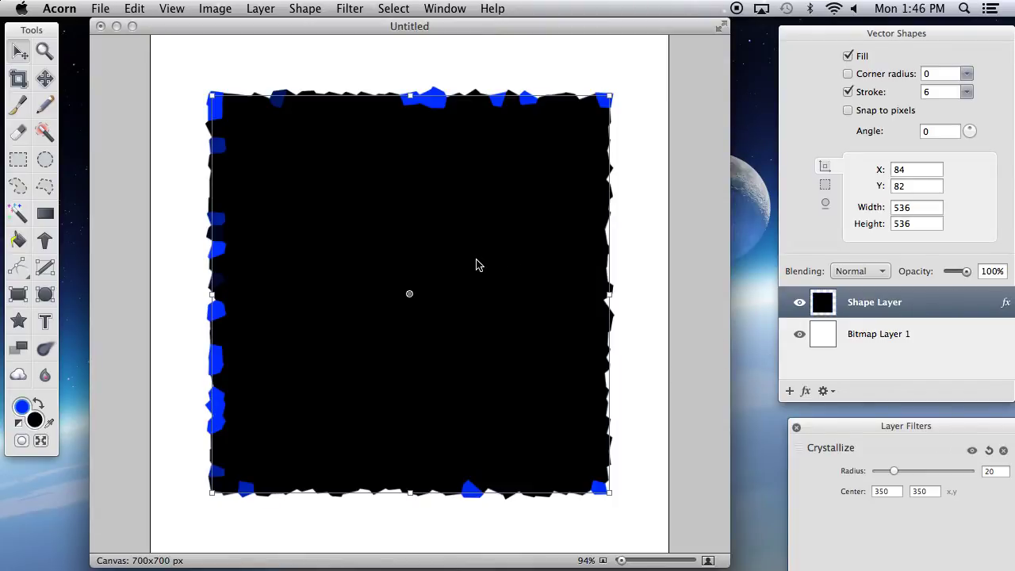
pyautogui.moveTo(891, 429); pyautogui.dragTo(864, 215)
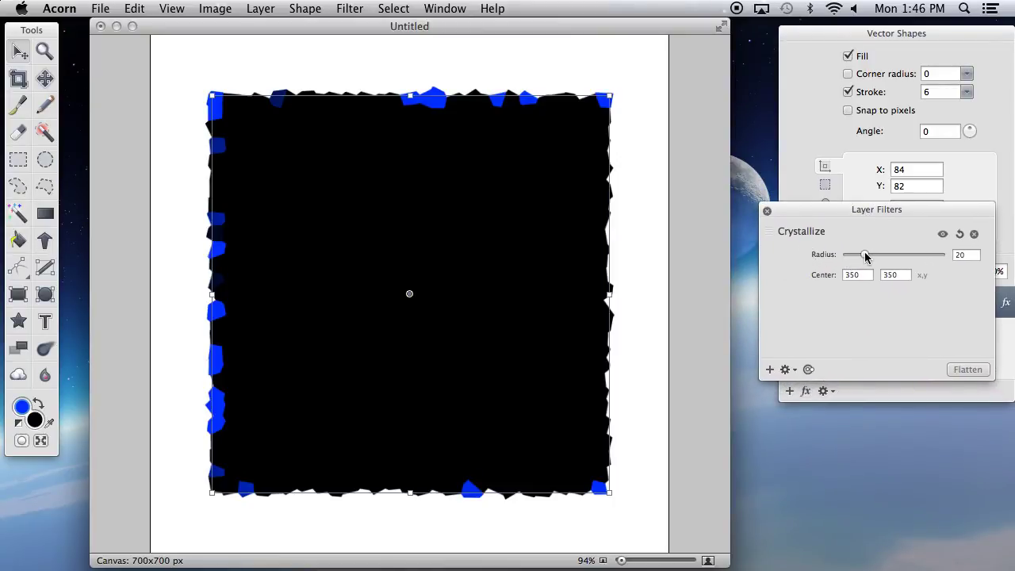
pyautogui.moveTo(865, 256)
pyautogui.mouseDown()
pyautogui.moveTo(854, 256)
pyautogui.moveTo(929, 257)
pyautogui.moveTo(849, 255)
pyautogui.mouseUp()
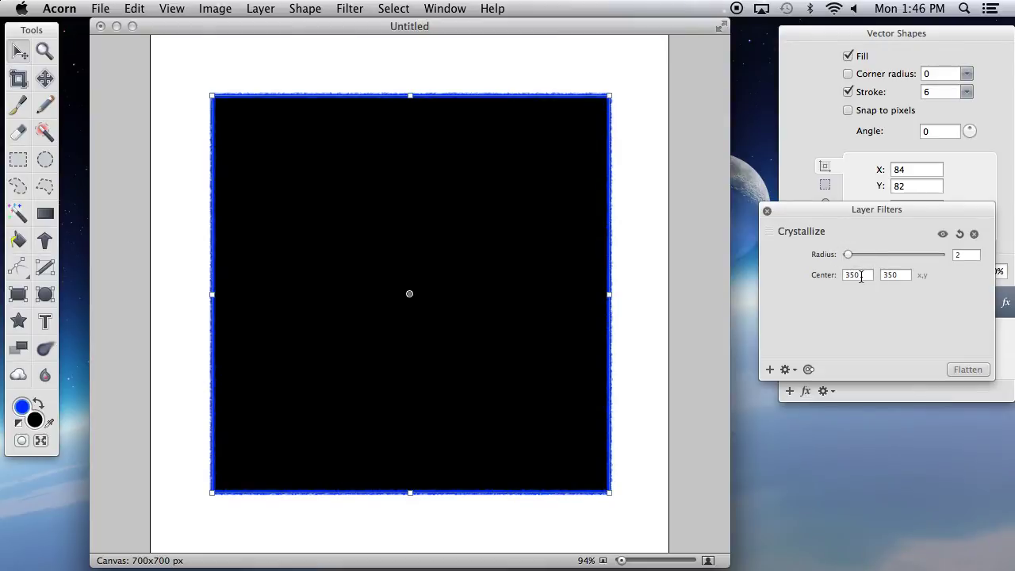
pyautogui.click(350, 7)
# - Add a Bloom filter with a wider radius of 6 and intensity 0.72
pyautogui.moveTo(547, 172)
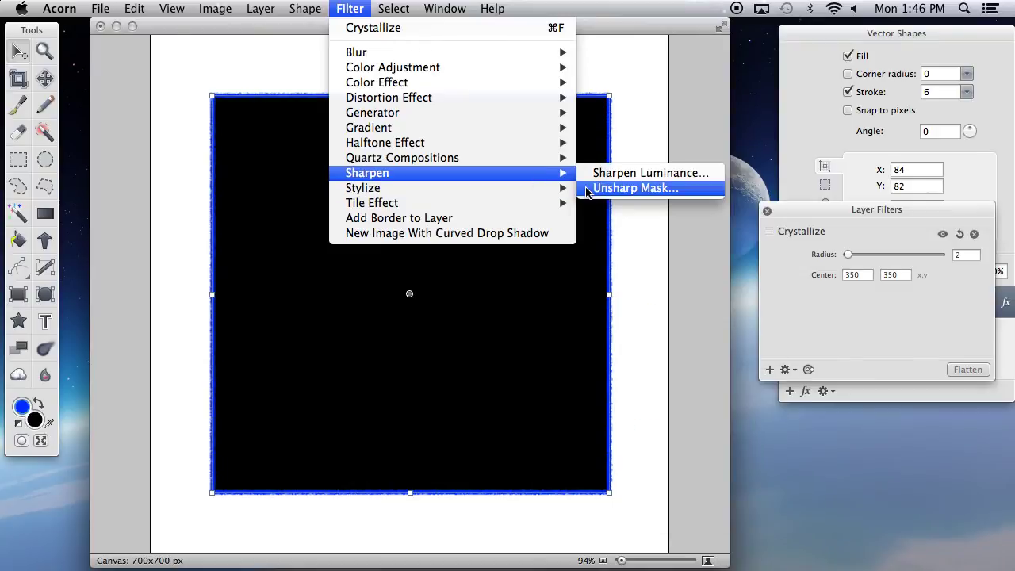
pyautogui.click(600, 204)
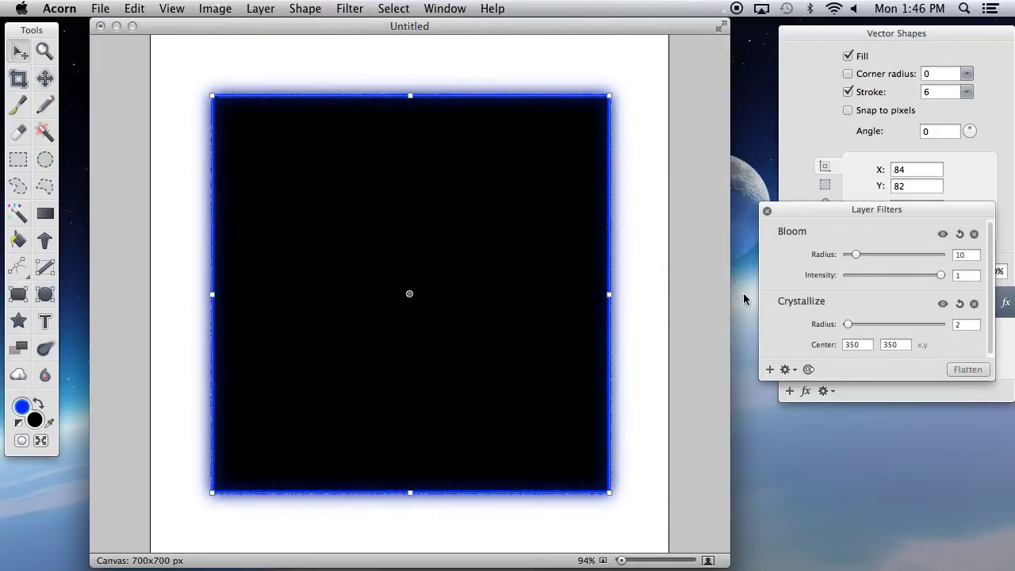
pyautogui.moveTo(856, 254)
pyautogui.mouseDown()
pyautogui.moveTo(912, 252)
pyautogui.moveTo(852, 255)
pyautogui.mouseUp()
pyautogui.moveTo(941, 279); pyautogui.dragTo(914, 276)
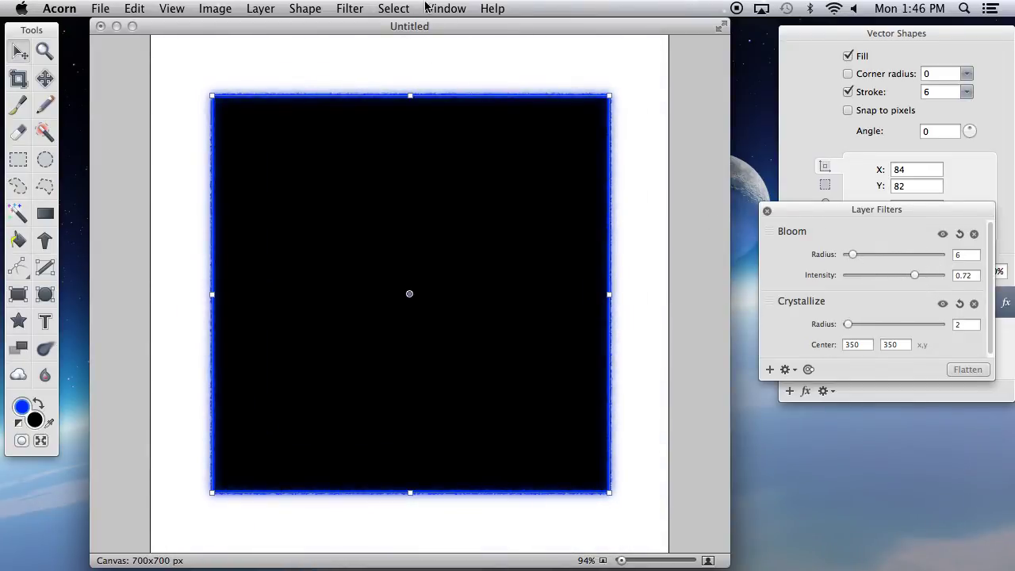
# - Add a Gloom filter to the square's layer
pyautogui.click(350, 8)
pyautogui.moveTo(391, 176)
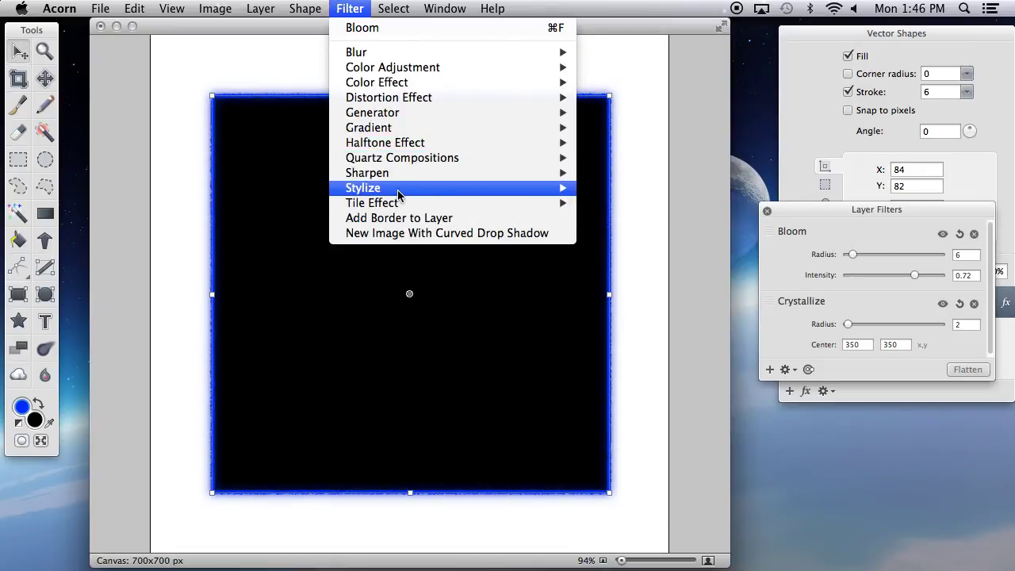
pyautogui.moveTo(453, 188)
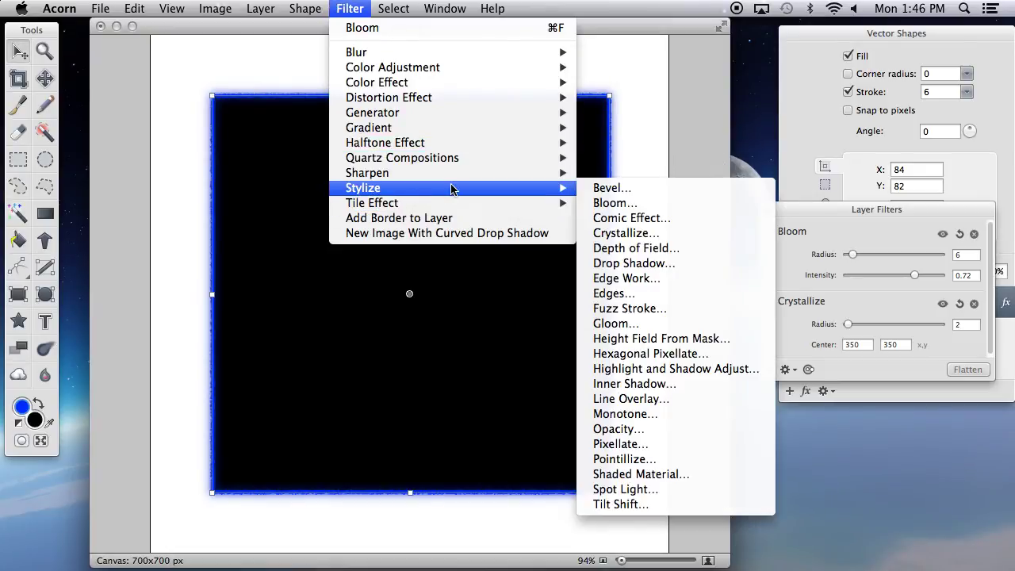
pyautogui.click(640, 325)
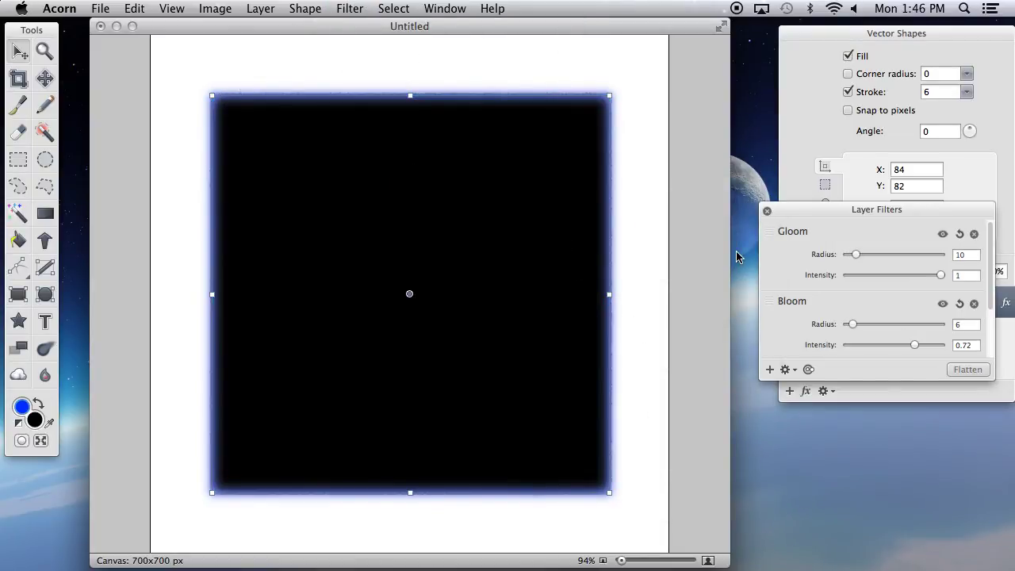
# - Add a Drop Shadow filter and scroll through the Layer Filters panel to review the stack
pyautogui.click(353, 8)
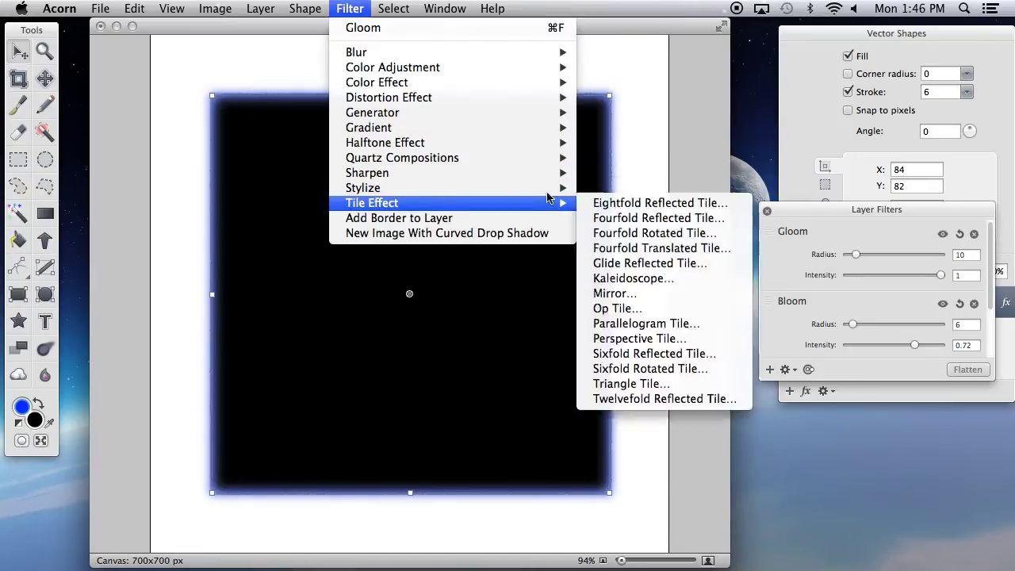
pyautogui.moveTo(559, 187)
pyautogui.click(631, 264)
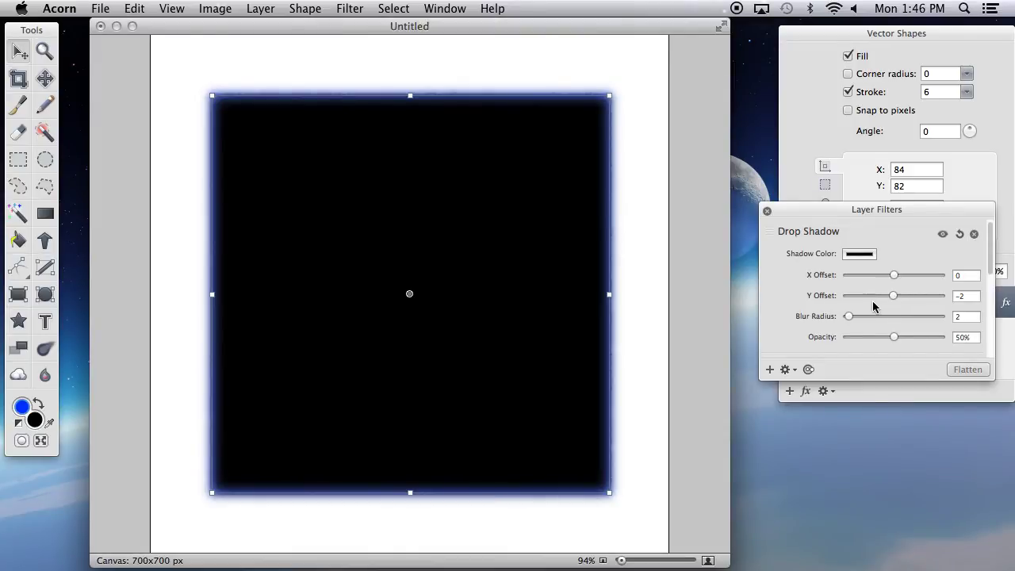
pyautogui.scroll(-5, 799, 279)
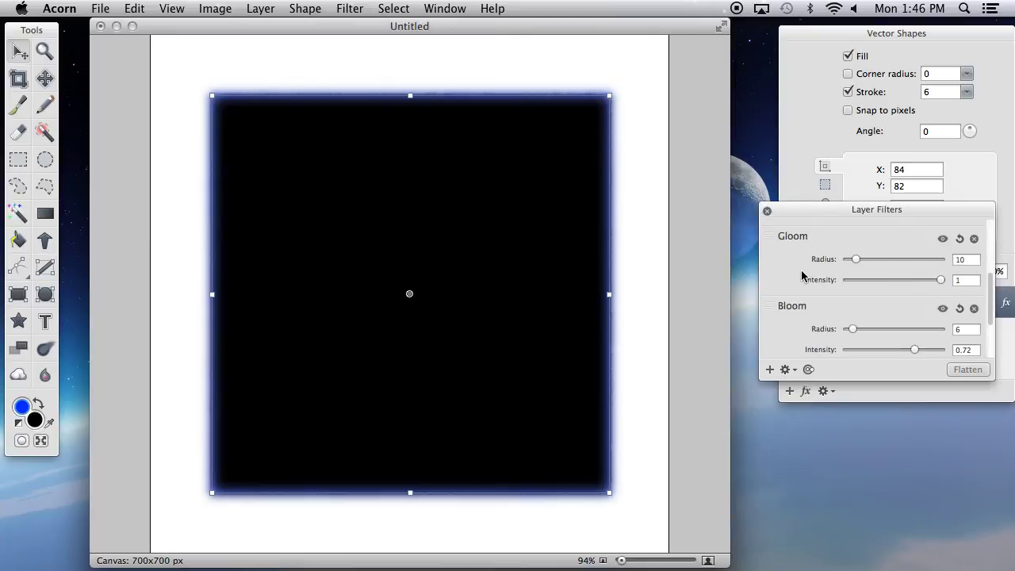
pyautogui.scroll(-3, 802, 275)
pyautogui.scroll(10, 807, 274)
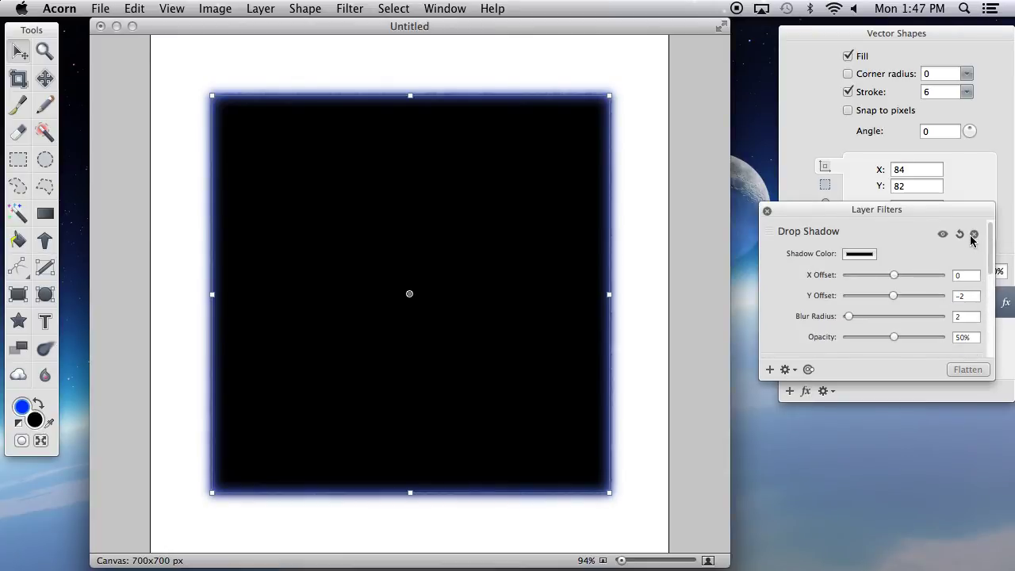
pyautogui.click(363, 30)
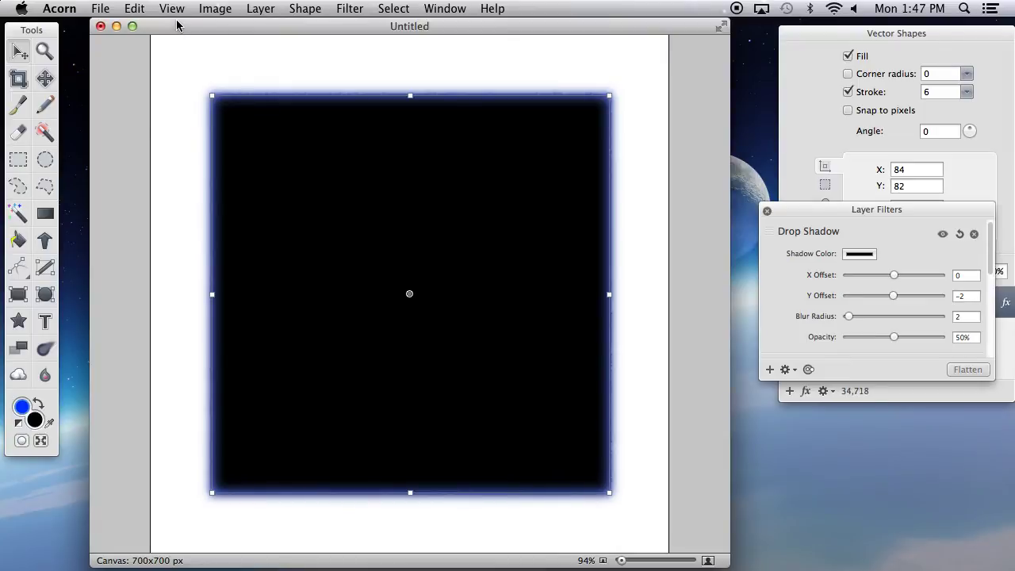
# - Delete the Gloom and Drop Shadow filters and move the filter panel lower to uncover the layers
pyautogui.click(135, 8)
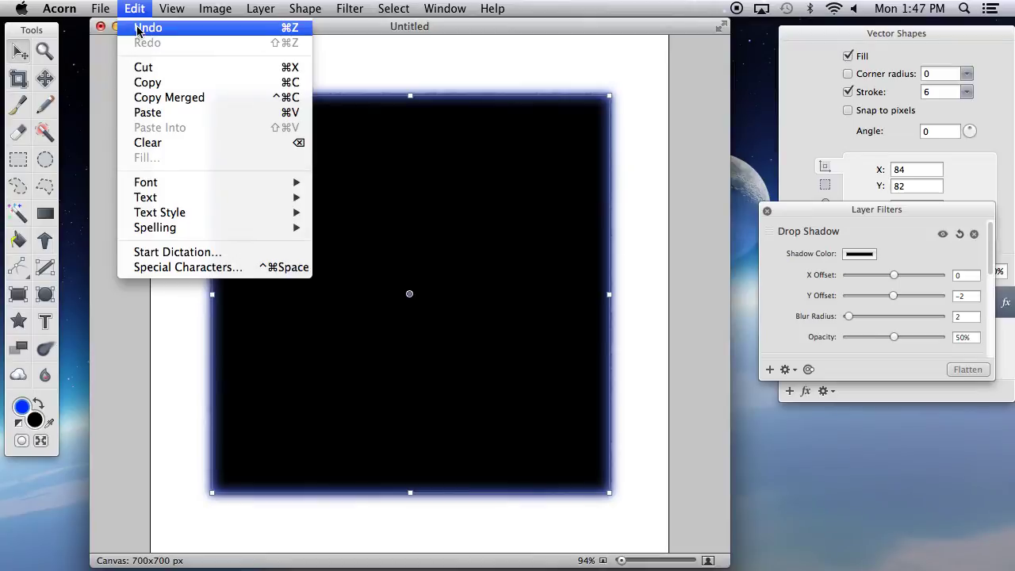
pyautogui.click(131, 8)
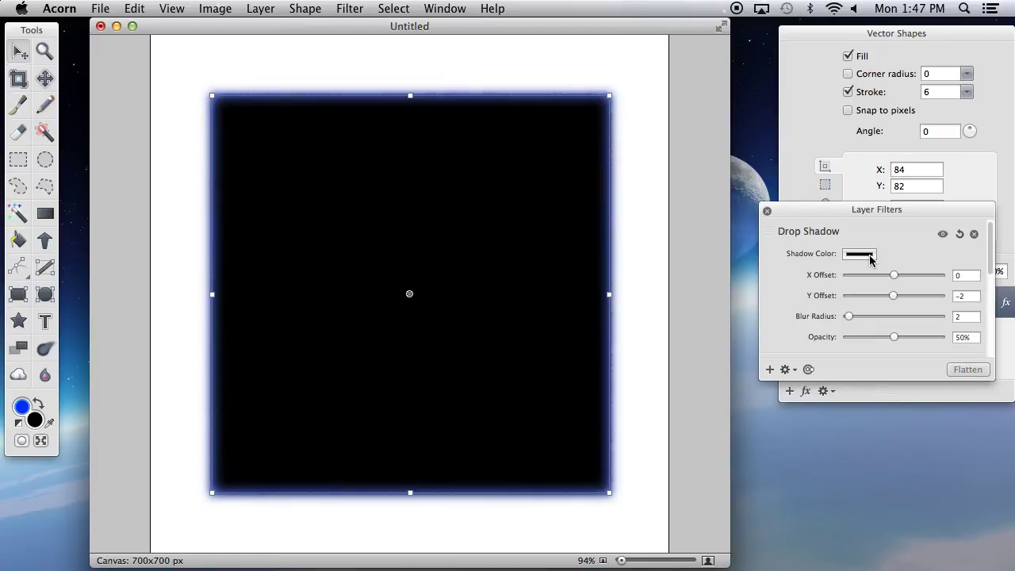
pyautogui.scroll(-3, 968, 241)
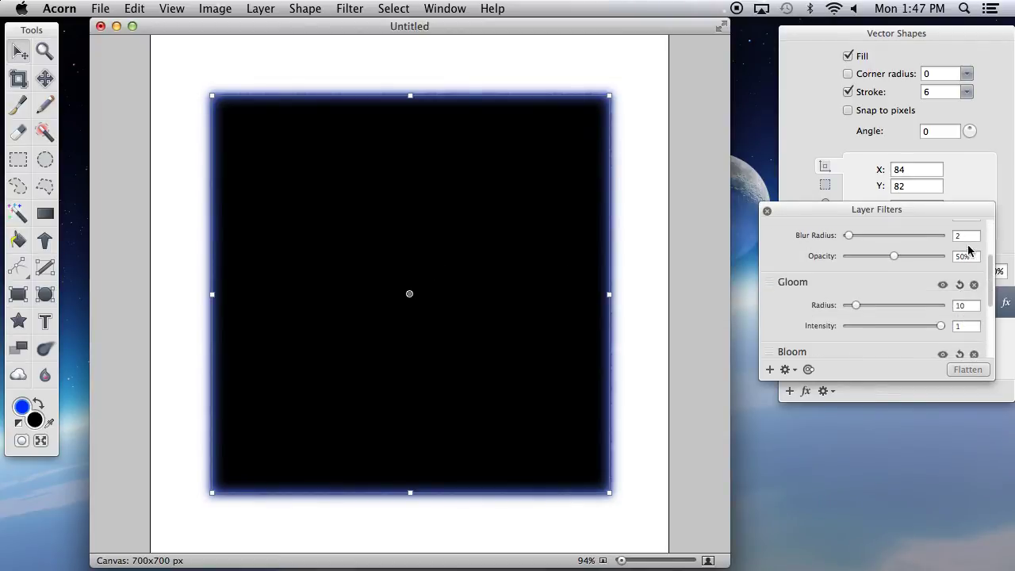
pyautogui.click(973, 285)
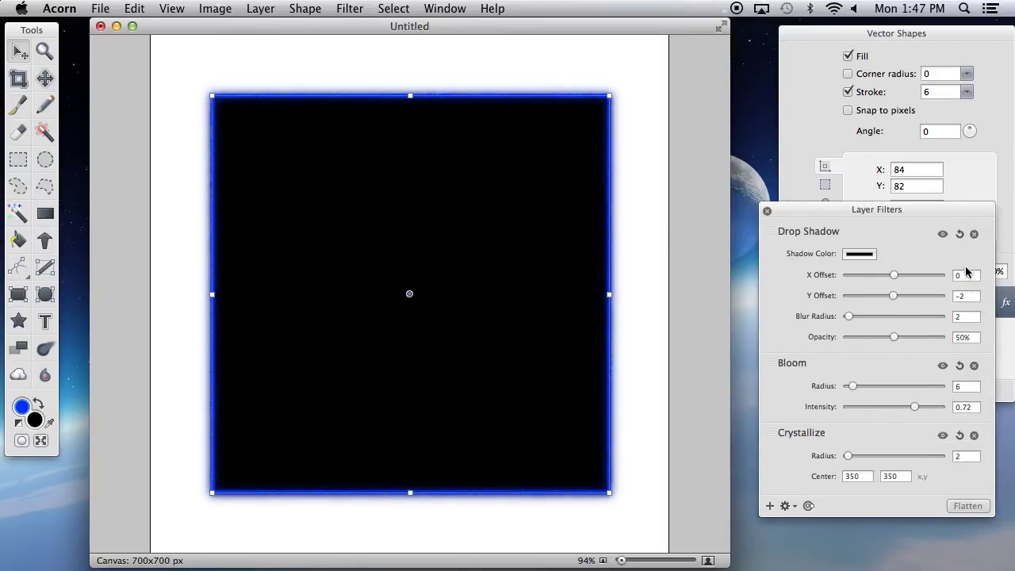
pyautogui.click(974, 234)
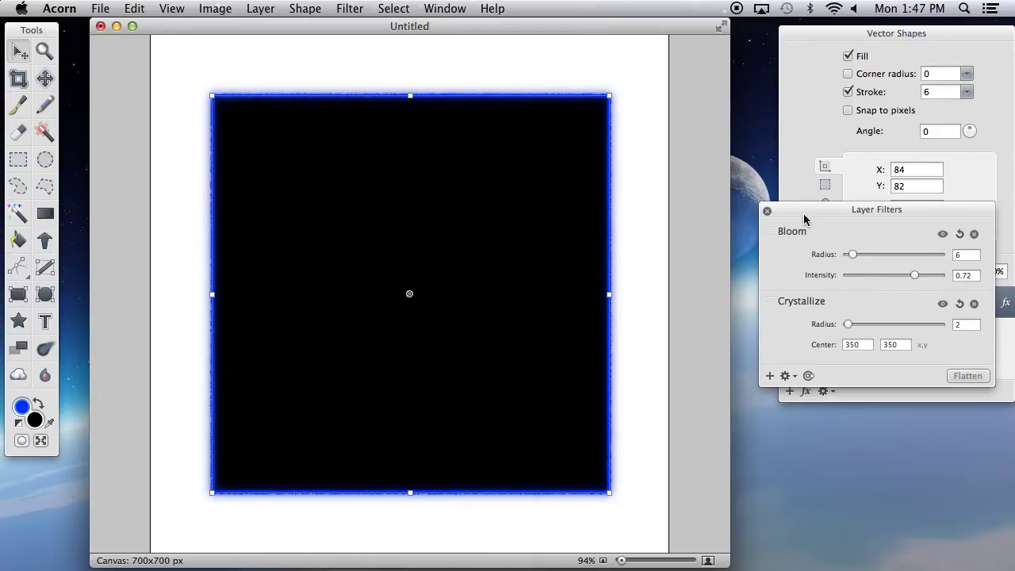
pyautogui.moveTo(805, 213); pyautogui.dragTo(816, 421)
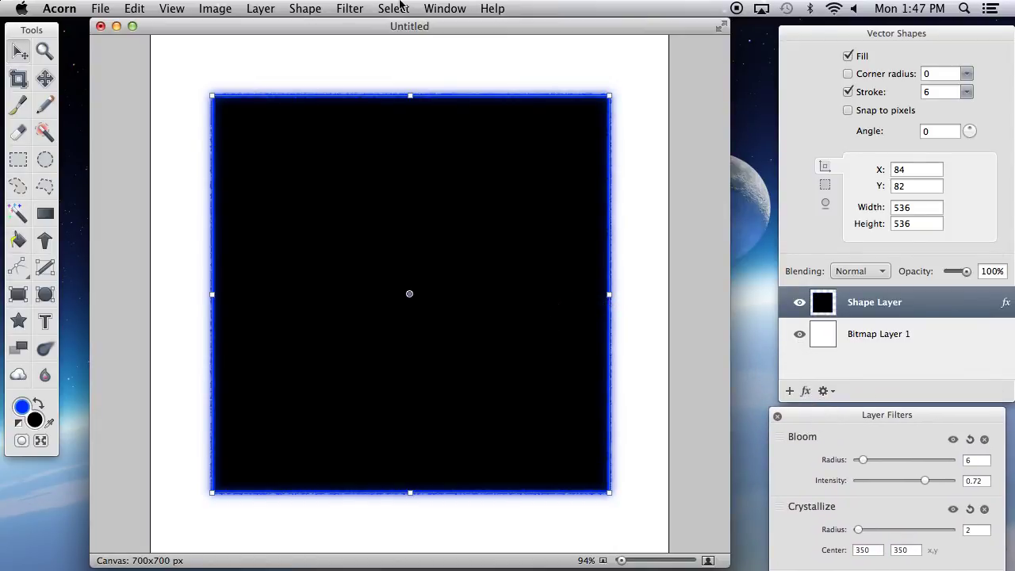
pyautogui.click(347, 8)
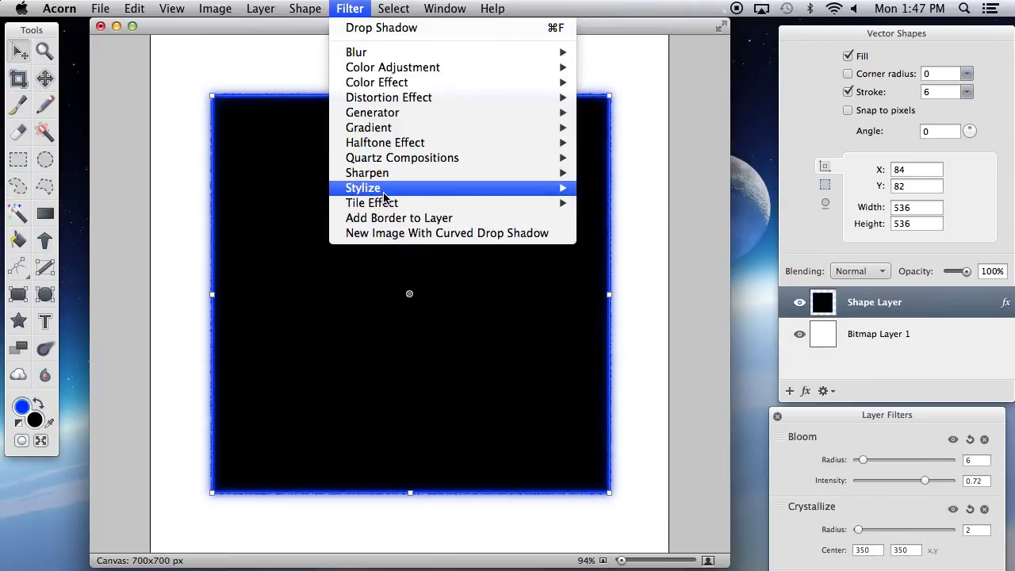
# - Add a Fuzz Stroke filter (softness 0.10, radius 2) to the black square, then delete the square
pyautogui.moveTo(390, 206)
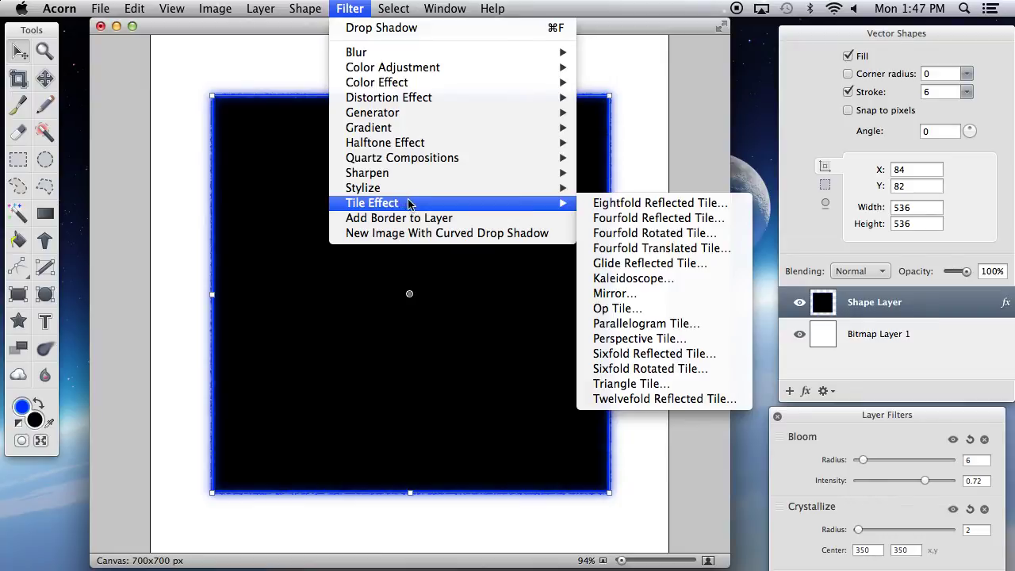
pyautogui.moveTo(412, 190)
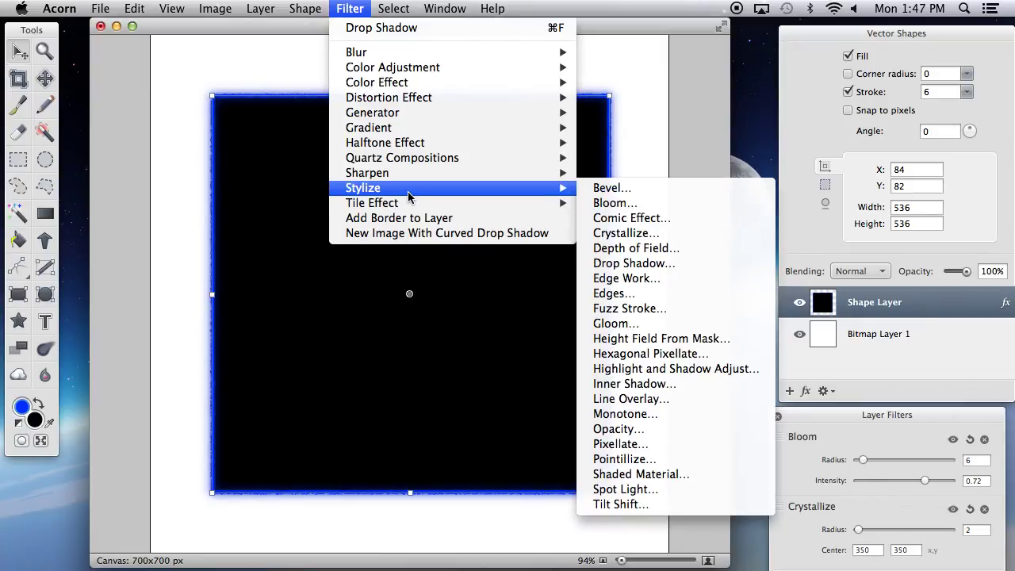
pyautogui.click(634, 308)
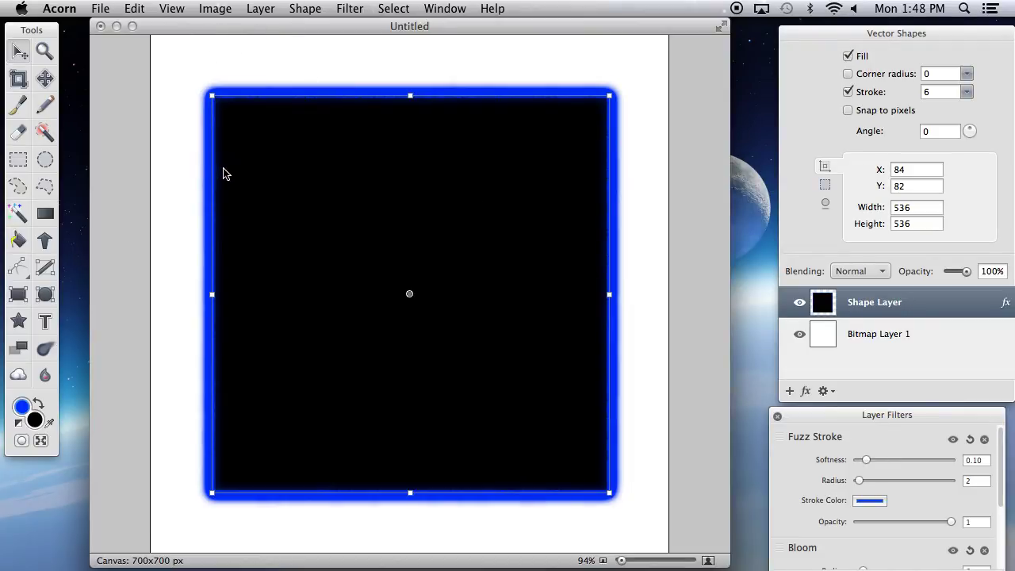
pyautogui.press('BackSpace')
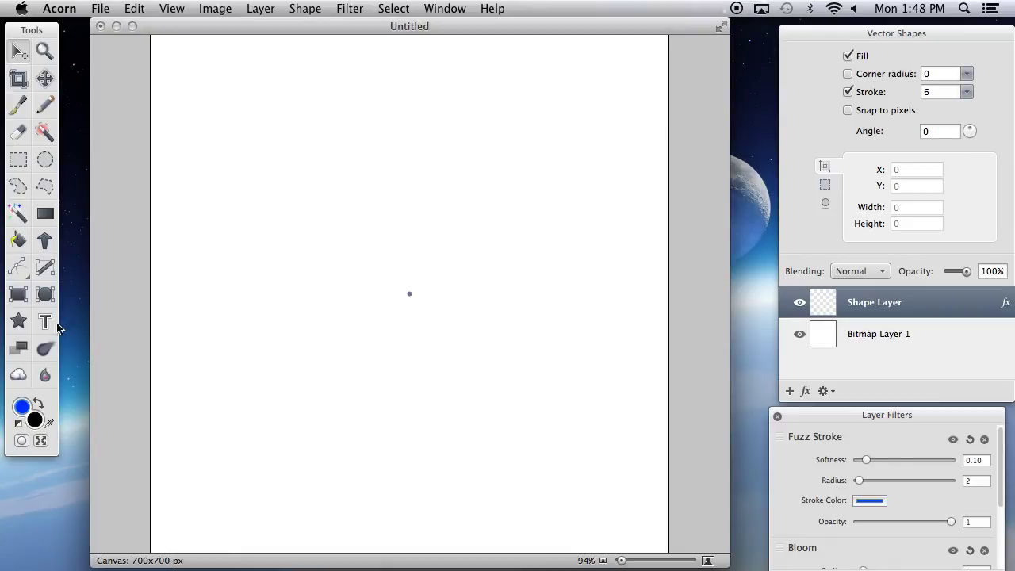
# - Delete the empty Shape Layer and type 'Tutorial' as a new text layer near the top left
pyautogui.click(45, 322)
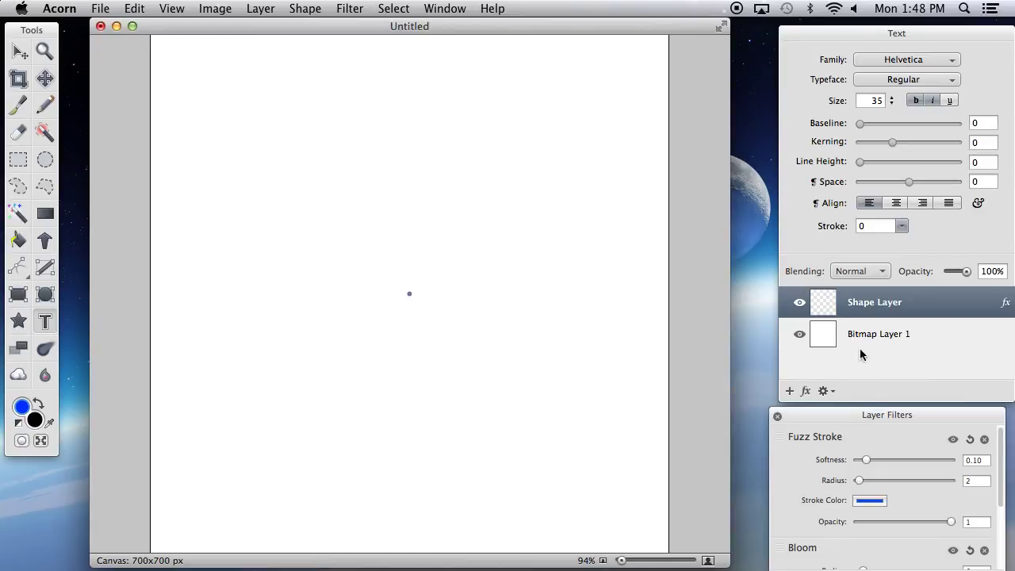
pyautogui.click(823, 390)
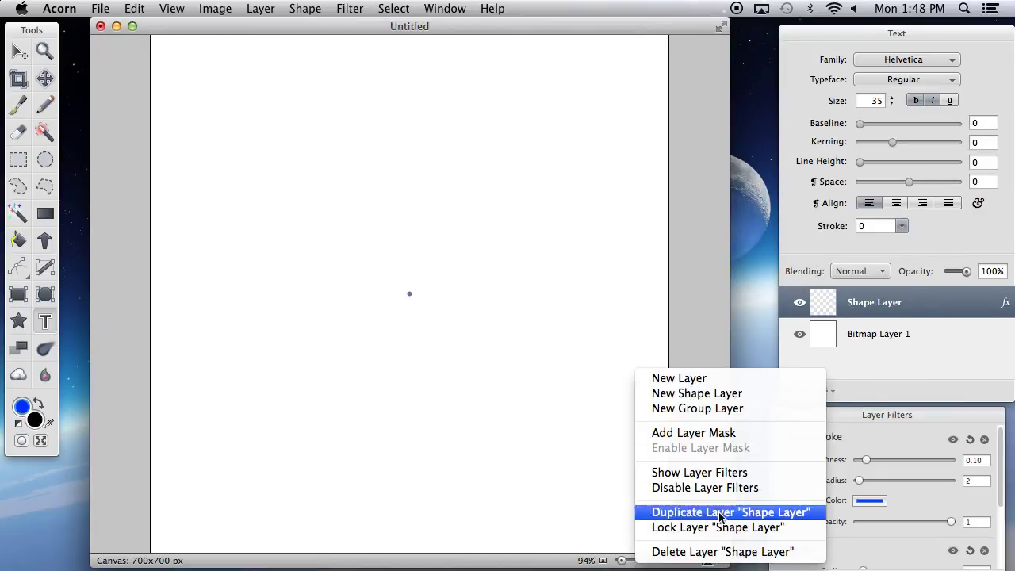
pyautogui.click(712, 553)
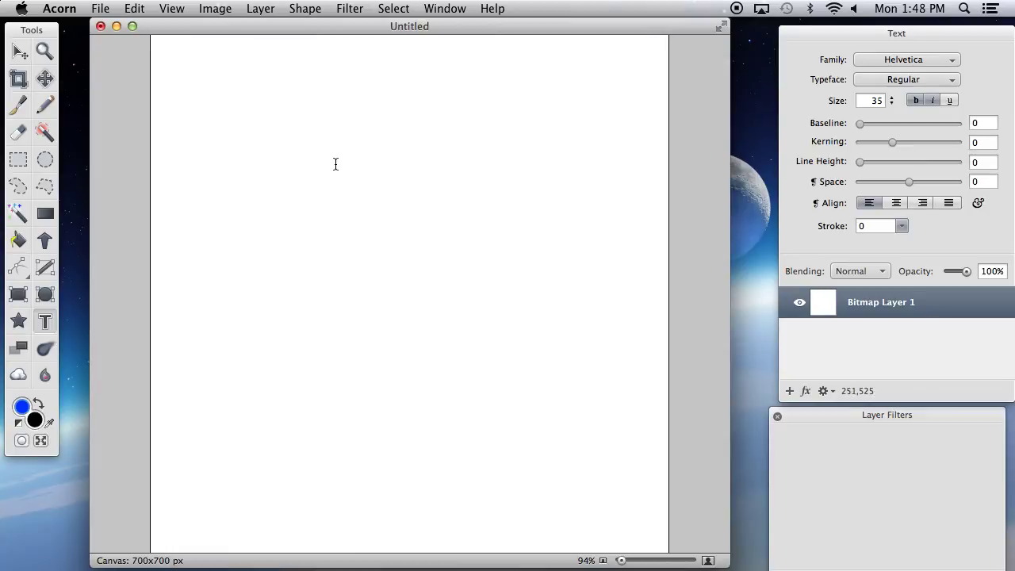
pyautogui.click(265, 119)
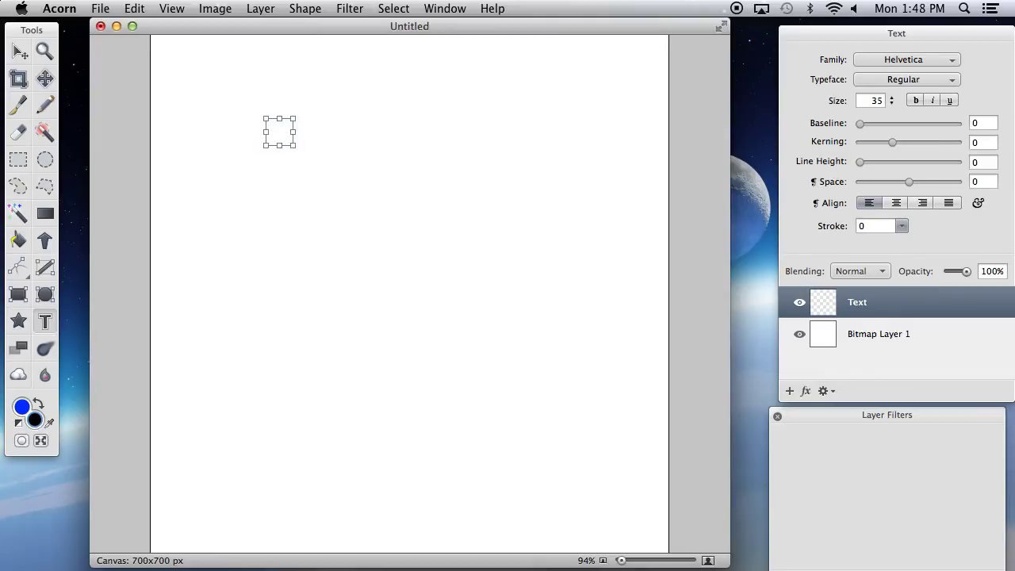
pyautogui.write('Tutorial')
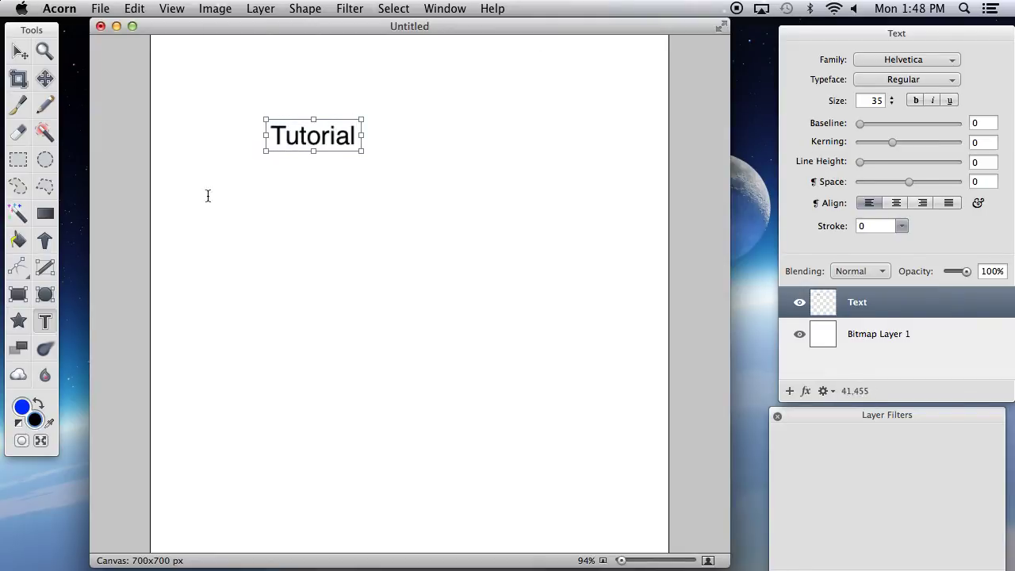
# - Select the word Tutorial and raise its font size to 80 pt
pyautogui.moveTo(358, 135); pyautogui.dragTo(226, 138)
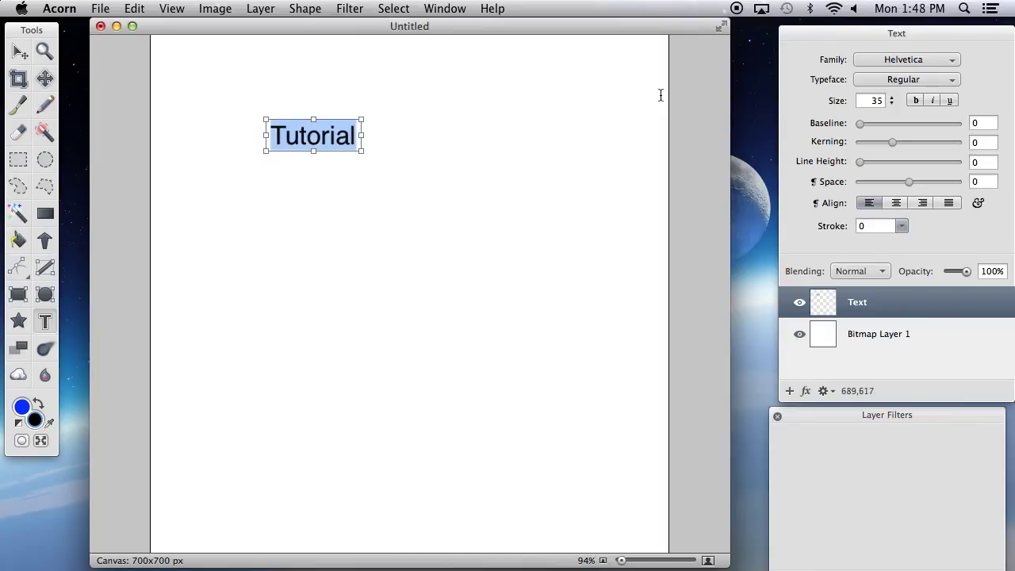
pyautogui.click(869, 102)
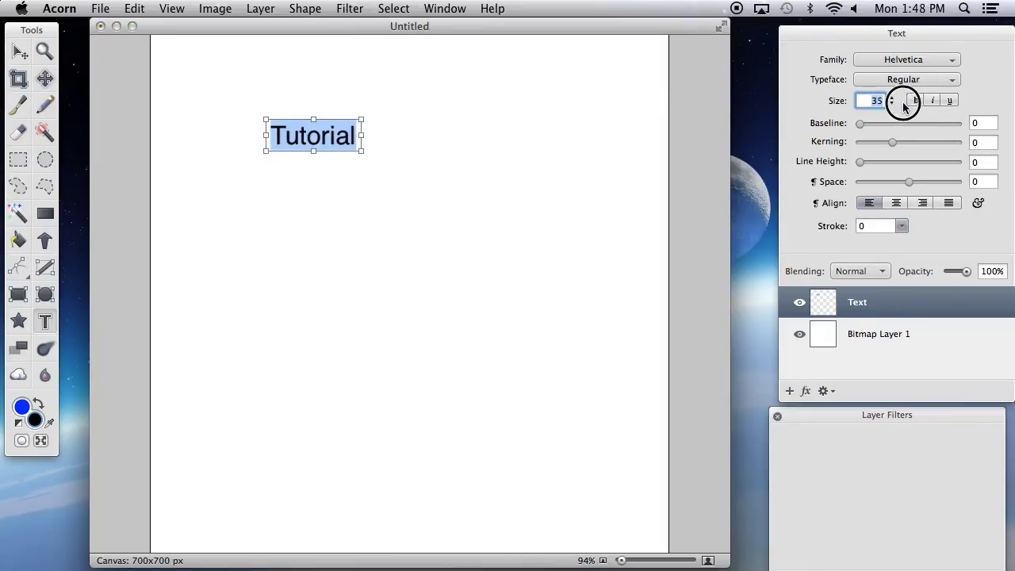
pyautogui.write('50')
pyautogui.press('Return')
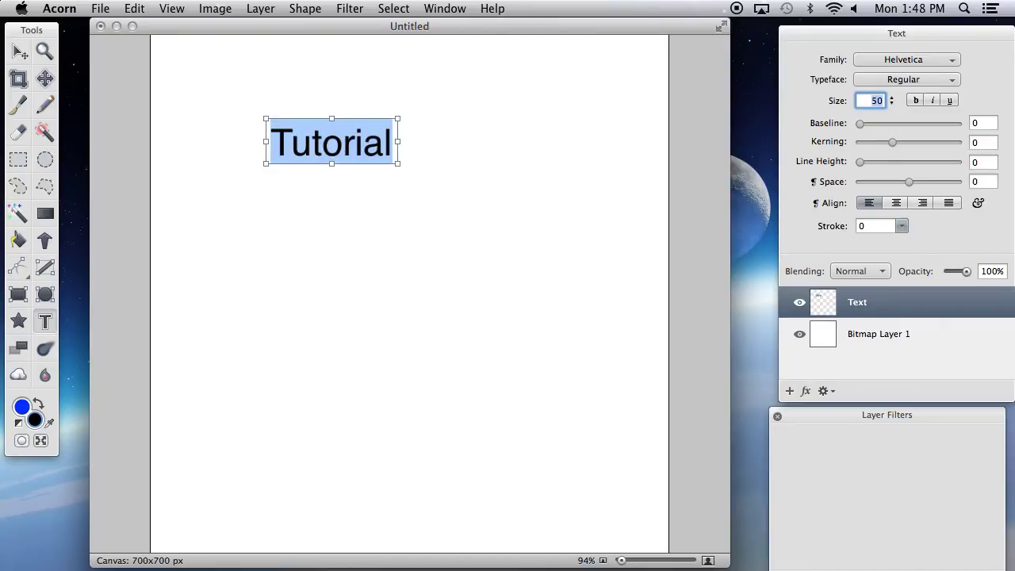
pyautogui.press('Return')
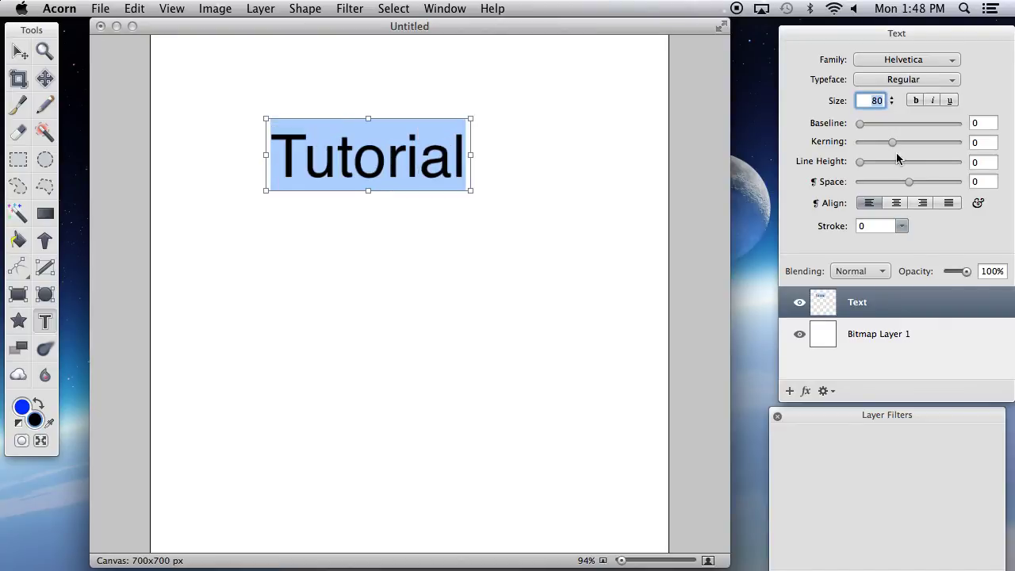
# - Make the Tutorial text bold and italic, leaving underline off
pyautogui.click(915, 101)
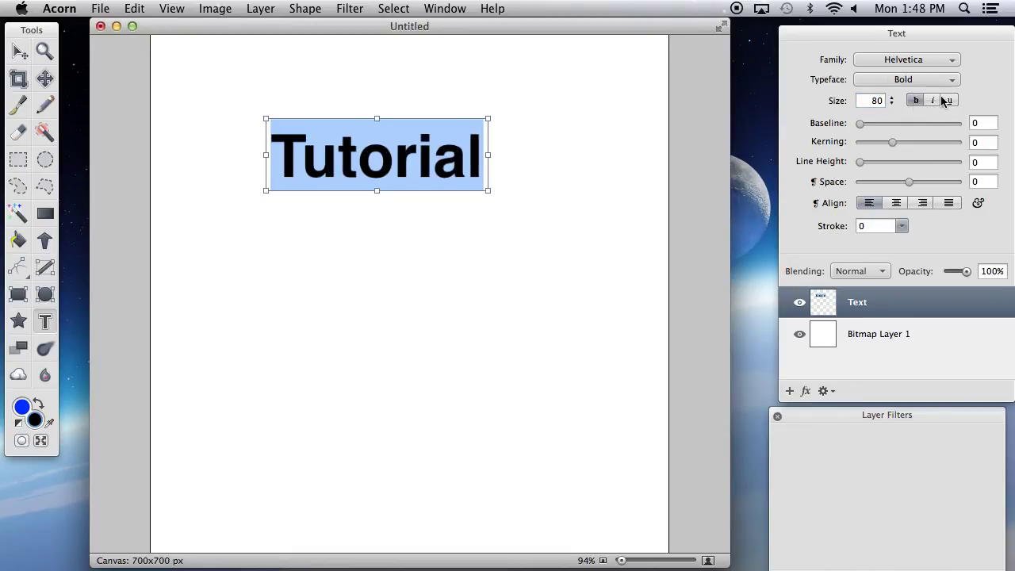
pyautogui.click(935, 101)
pyautogui.click(950, 101)
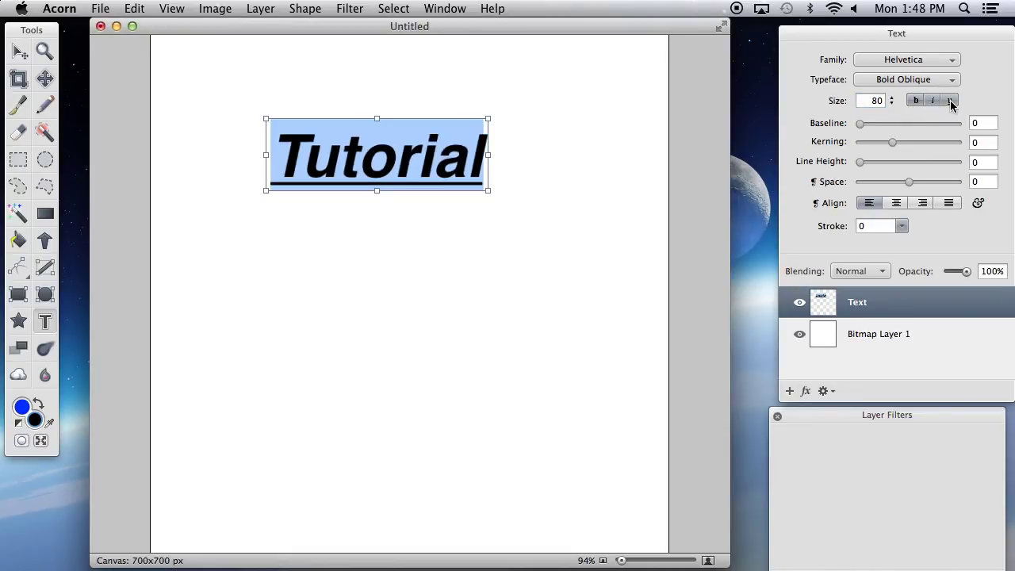
pyautogui.click(950, 101)
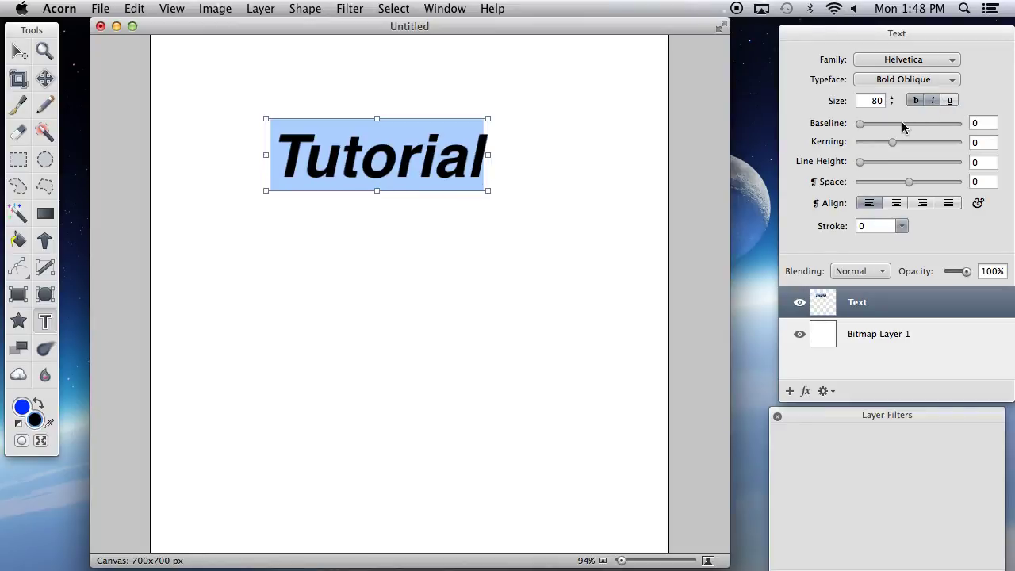
# - Shift the baseline to 32, adjust letter spacing, and enlarge the text box to fit Tutorial
pyautogui.moveTo(861, 126)
pyautogui.mouseDown()
pyautogui.moveTo(967, 124)
pyautogui.moveTo(843, 125)
pyautogui.mouseUp()
pyautogui.moveTo(894, 143); pyautogui.dragTo(910, 145)
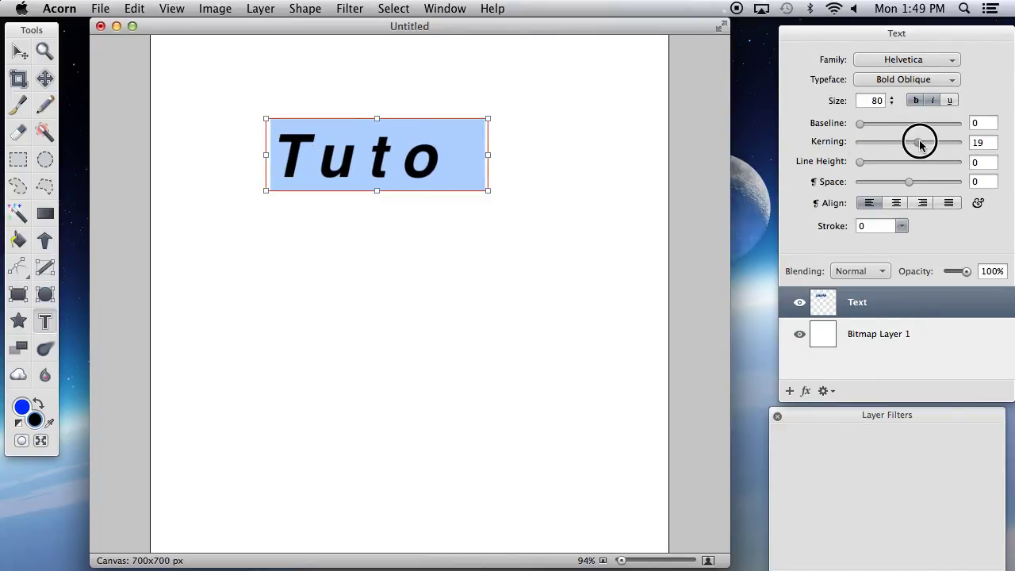
pyautogui.moveTo(920, 143)
pyautogui.mouseDown()
pyautogui.moveTo(879, 141)
pyautogui.moveTo(917, 142)
pyautogui.mouseUp()
pyautogui.moveTo(489, 156); pyautogui.dragTo(599, 154)
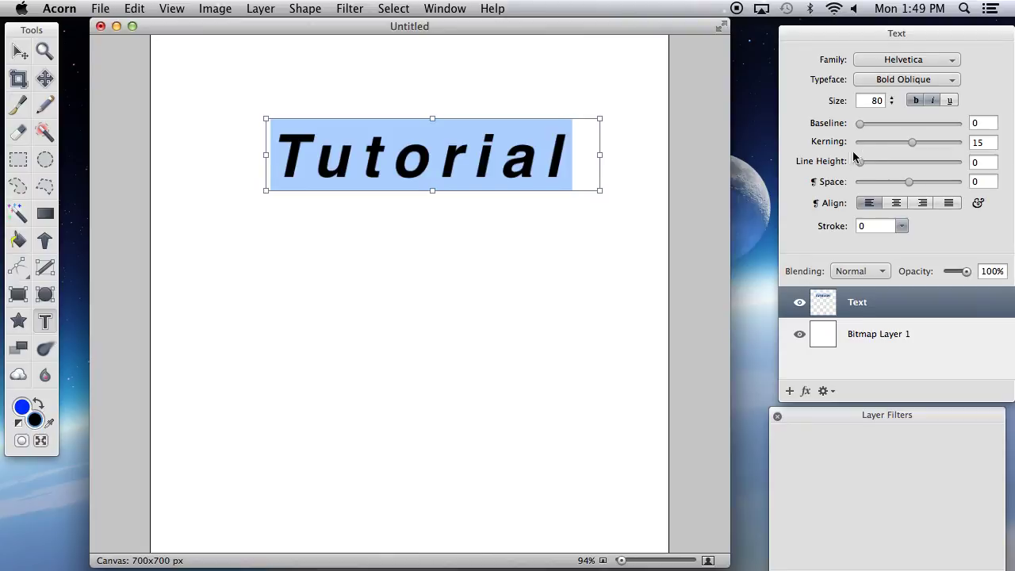
pyautogui.moveTo(912, 144)
pyautogui.mouseDown()
pyautogui.moveTo(856, 141)
pyautogui.moveTo(893, 148)
pyautogui.moveTo(863, 165)
pyautogui.moveTo(949, 163)
pyautogui.moveTo(862, 168)
pyautogui.moveTo(908, 160)
pyautogui.mouseUp()
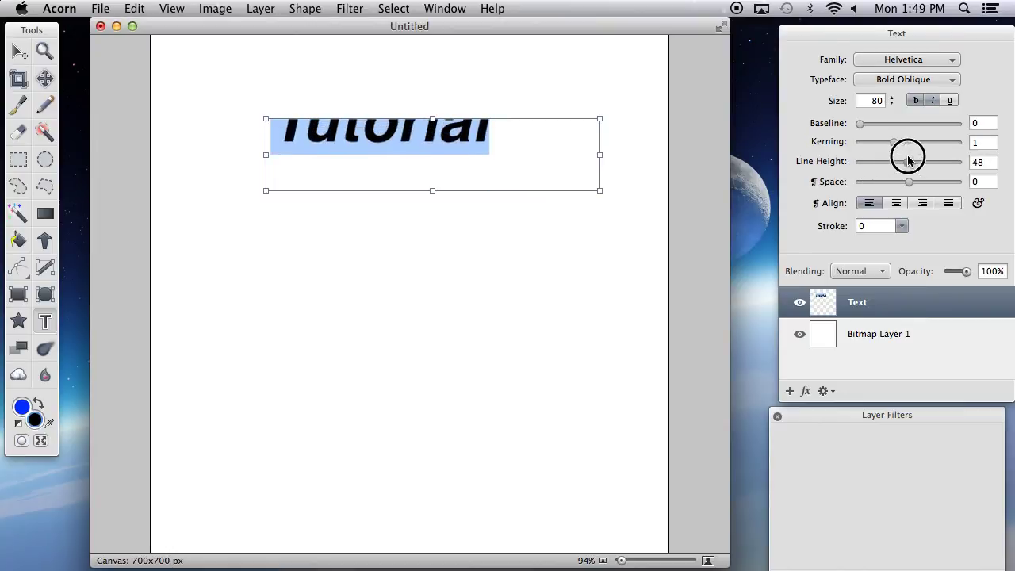
pyautogui.moveTo(432, 192); pyautogui.dragTo(432, 382)
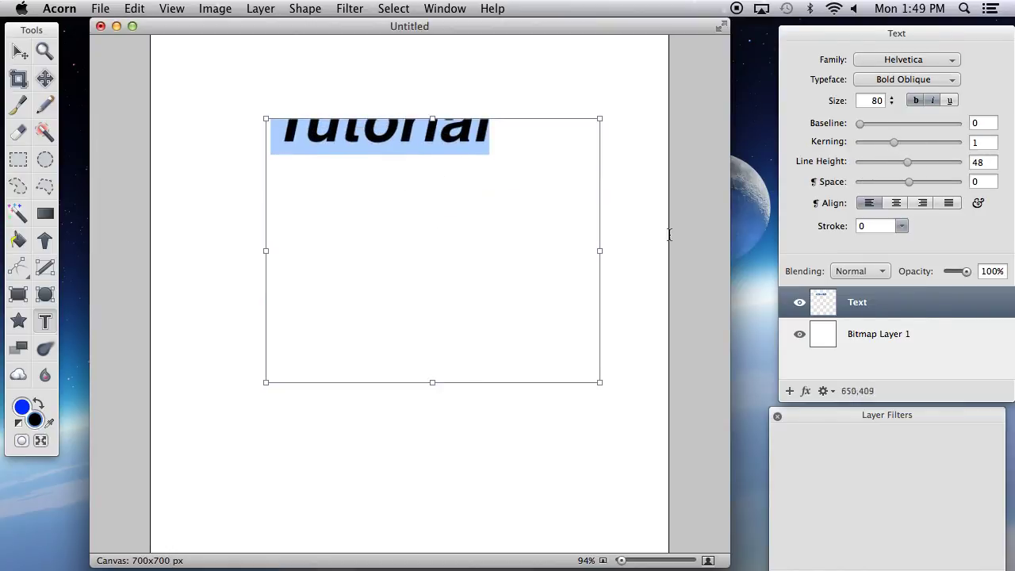
# - Set line height to 100 and paragraph spacing to -59, then remove the extra leading space
pyautogui.moveTo(907, 165); pyautogui.dragTo(975, 157)
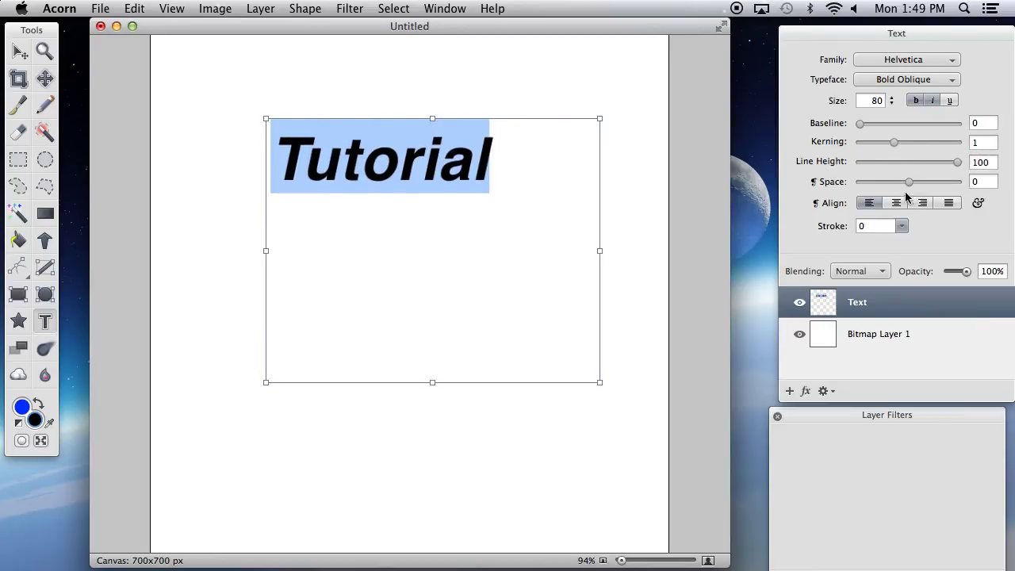
pyautogui.moveTo(907, 181); pyautogui.dragTo(880, 184)
pyautogui.click(287, 163)
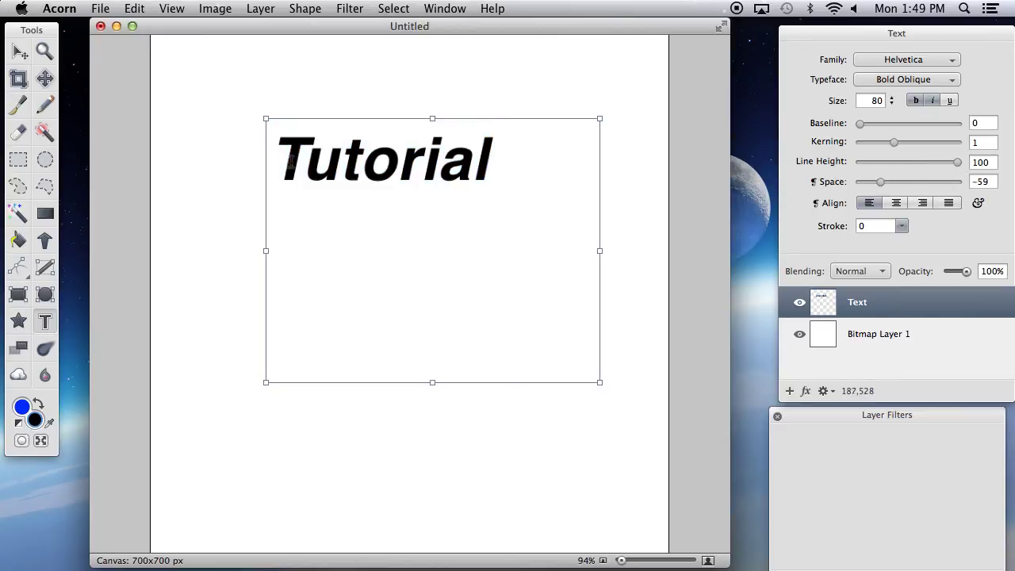
pyautogui.press('BackSpace')
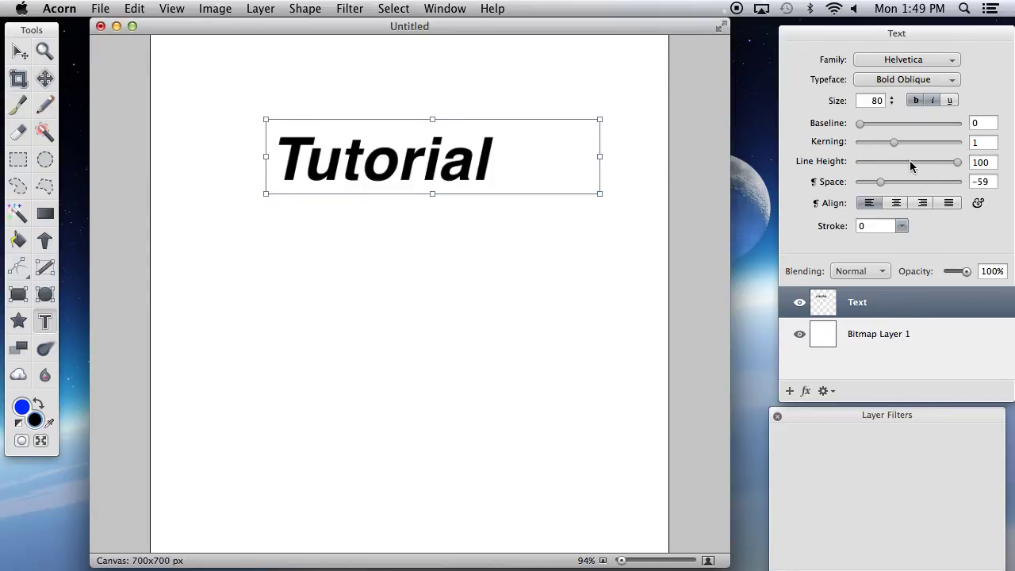
# - Try the text alignment options and settle on centre alignment
pyautogui.click(897, 204)
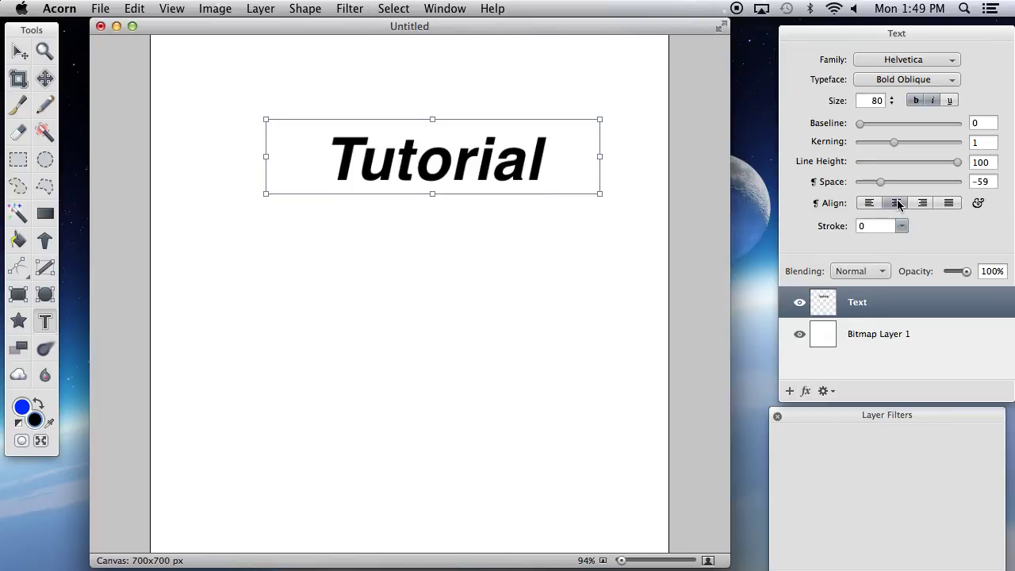
pyautogui.click(922, 203)
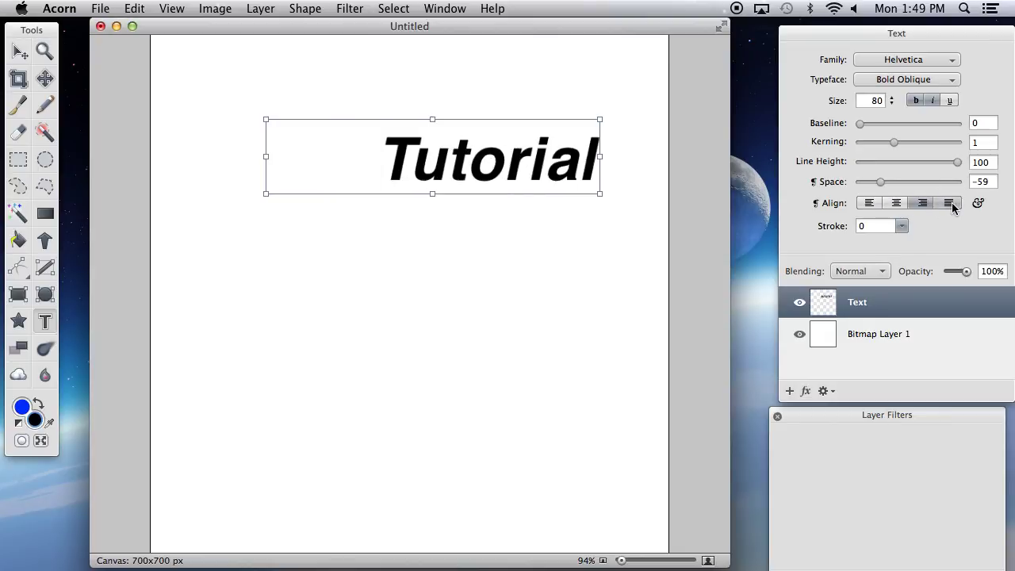
pyautogui.click(951, 204)
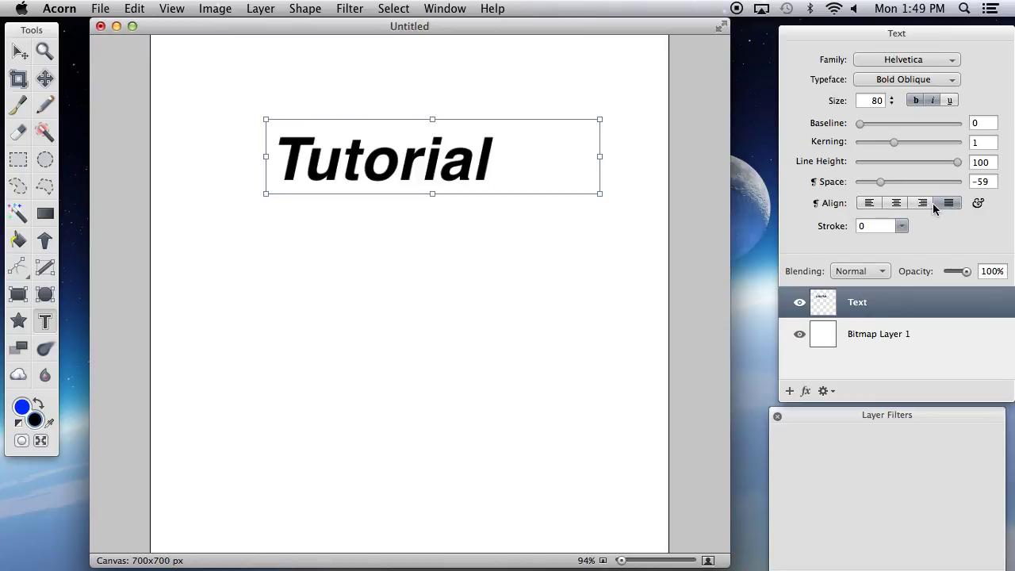
pyautogui.click(870, 203)
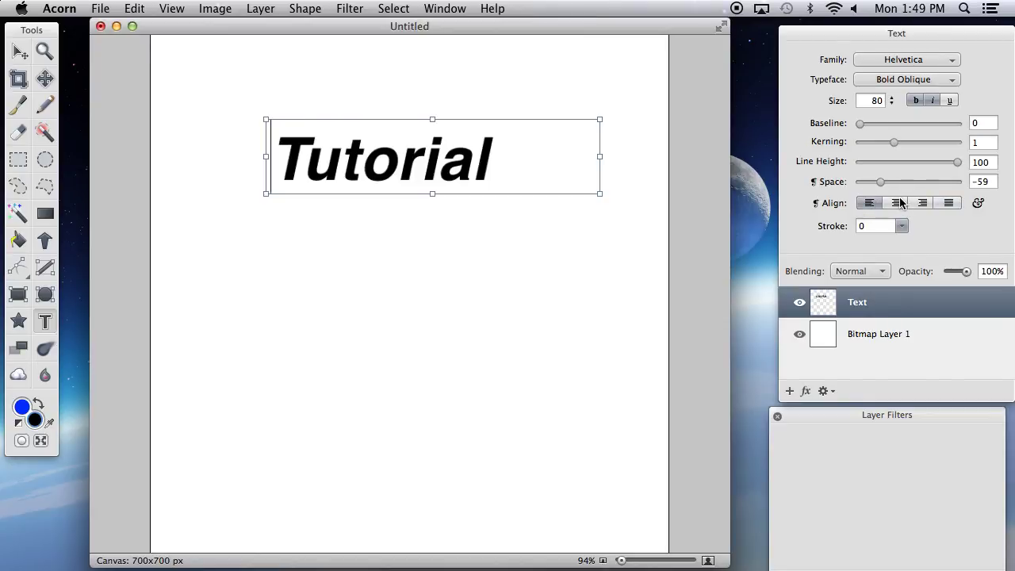
pyautogui.click(897, 202)
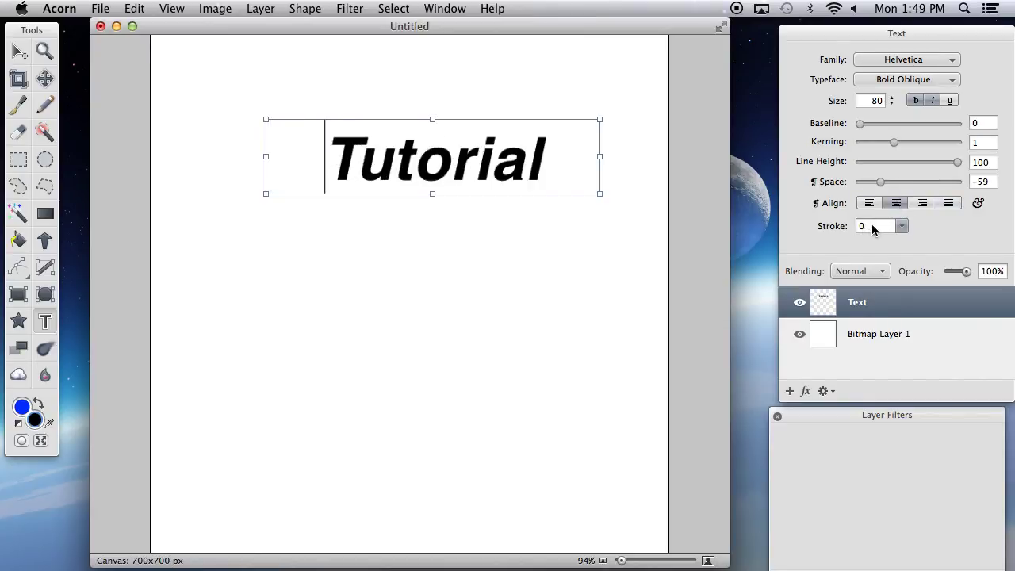
# - Give the Tutorial lettering a green outline with stroke width 3
pyautogui.click(873, 227)
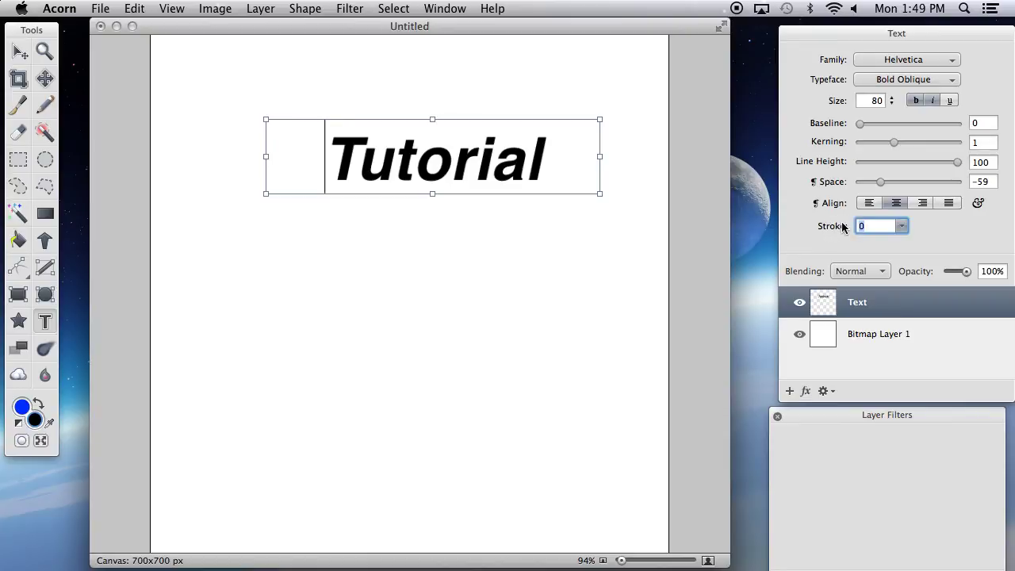
pyautogui.write('5')
pyautogui.press('Return')
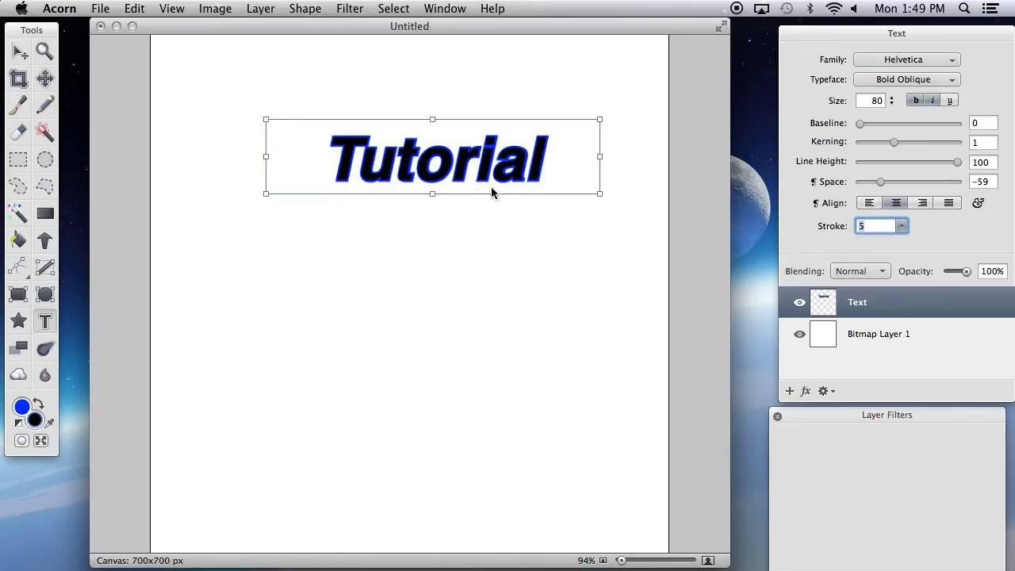
pyautogui.click(23, 406)
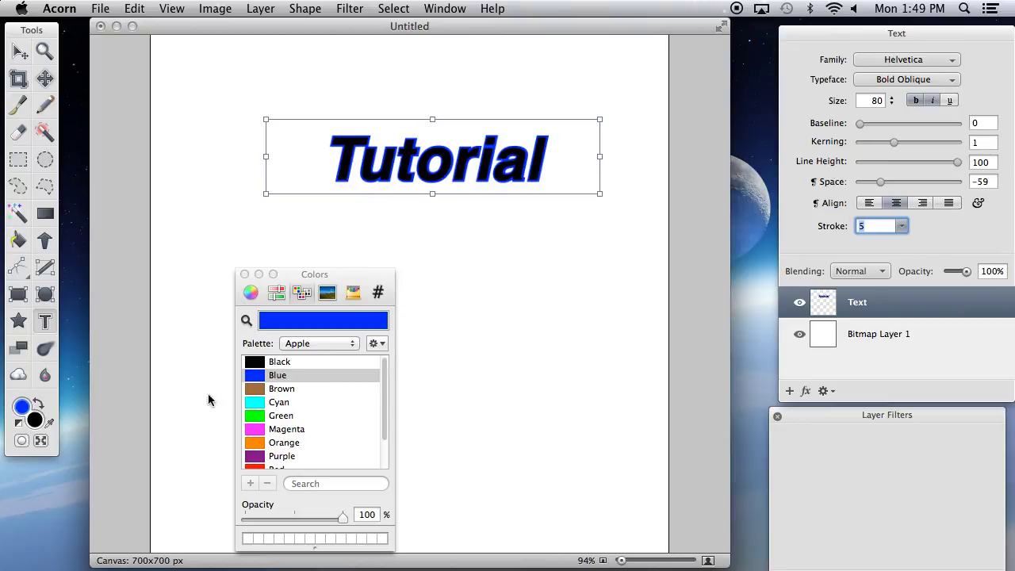
pyautogui.scroll(-2, 303, 411)
pyautogui.click(292, 393)
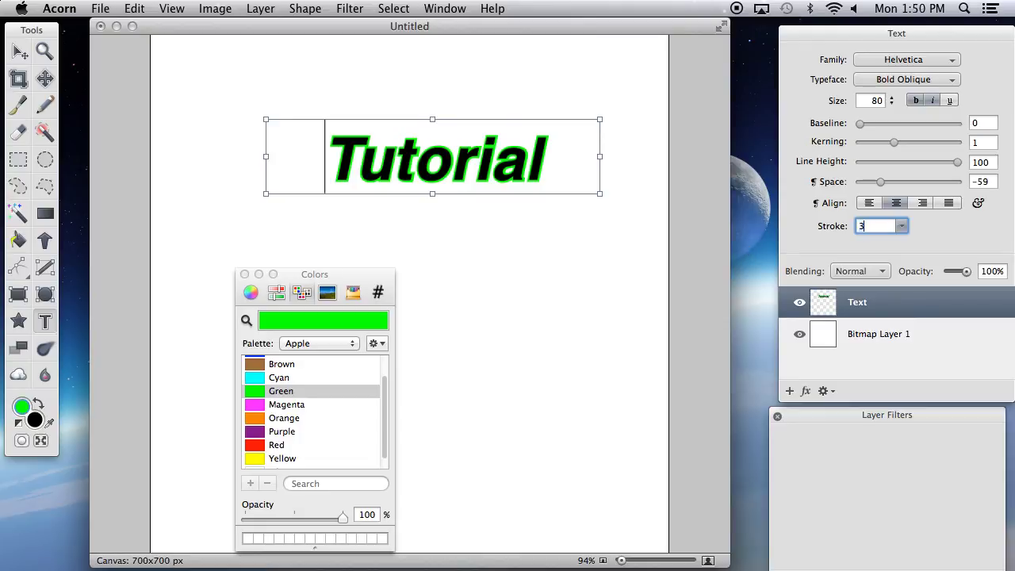
pyautogui.write('3')
pyautogui.press('Return')
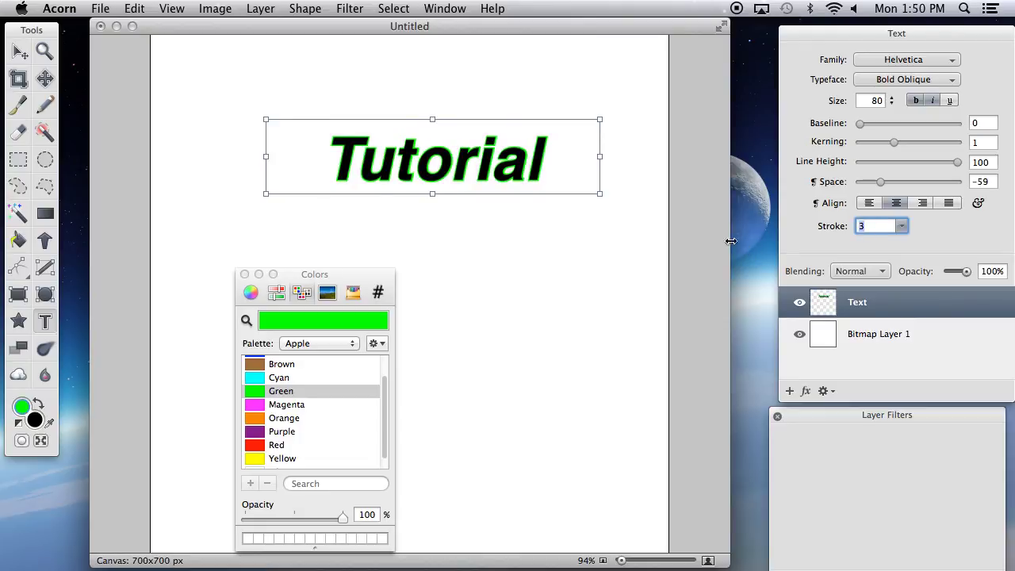
pyautogui.click(244, 274)
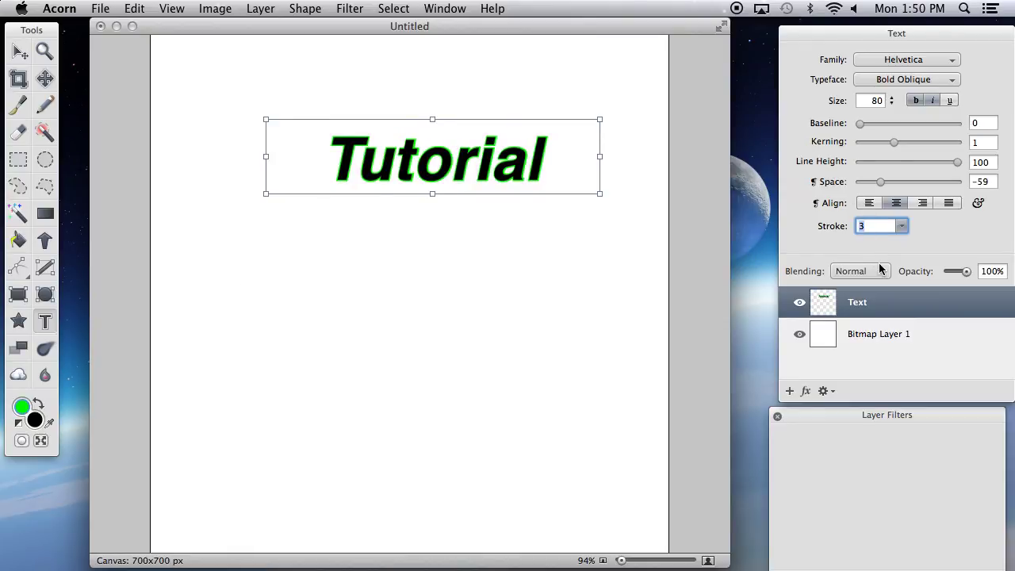
# - Select Tutorial and try the Herculanum, Kai and Apple Chancery font families
pyautogui.click(951, 61)
pyautogui.click(935, 97)
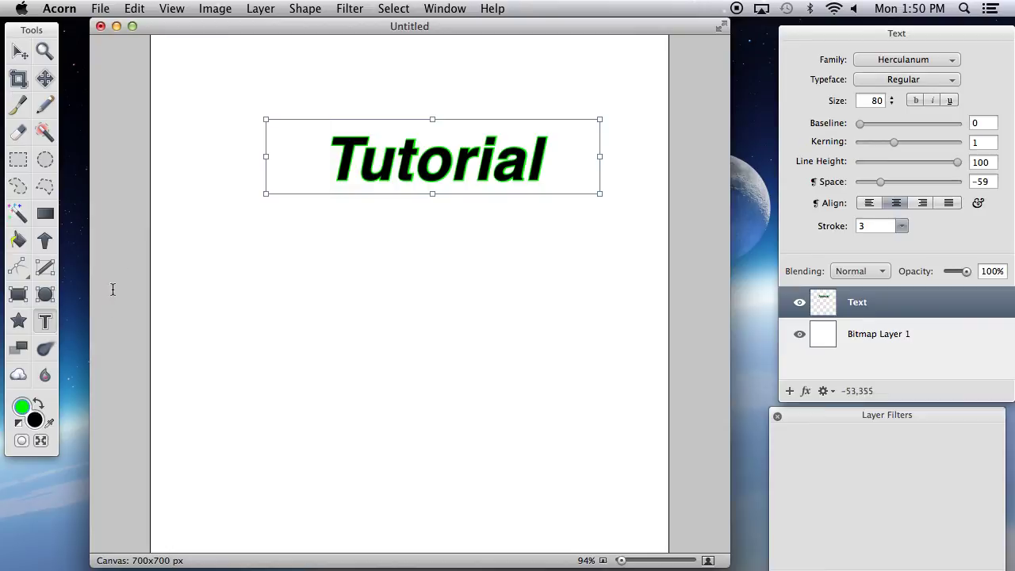
pyautogui.click(331, 161)
pyautogui.moveTo(331, 161); pyautogui.dragTo(618, 152)
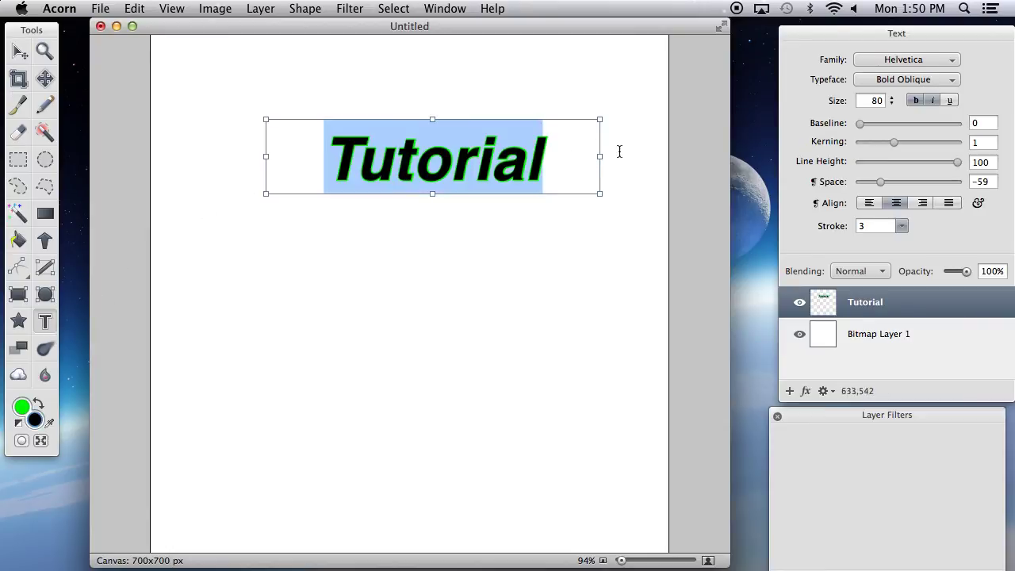
pyautogui.click(904, 62)
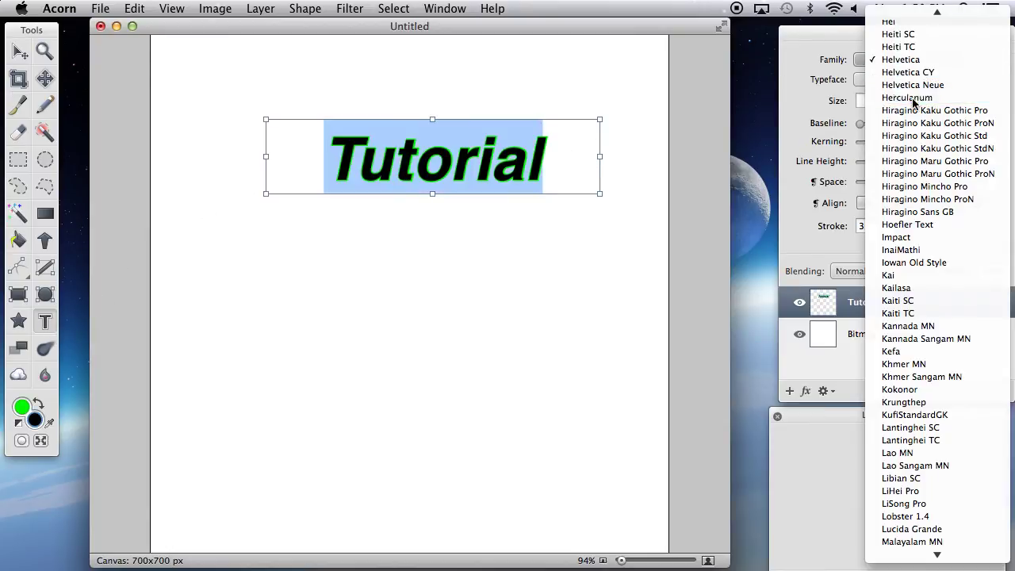
pyautogui.click(911, 98)
pyautogui.click(926, 62)
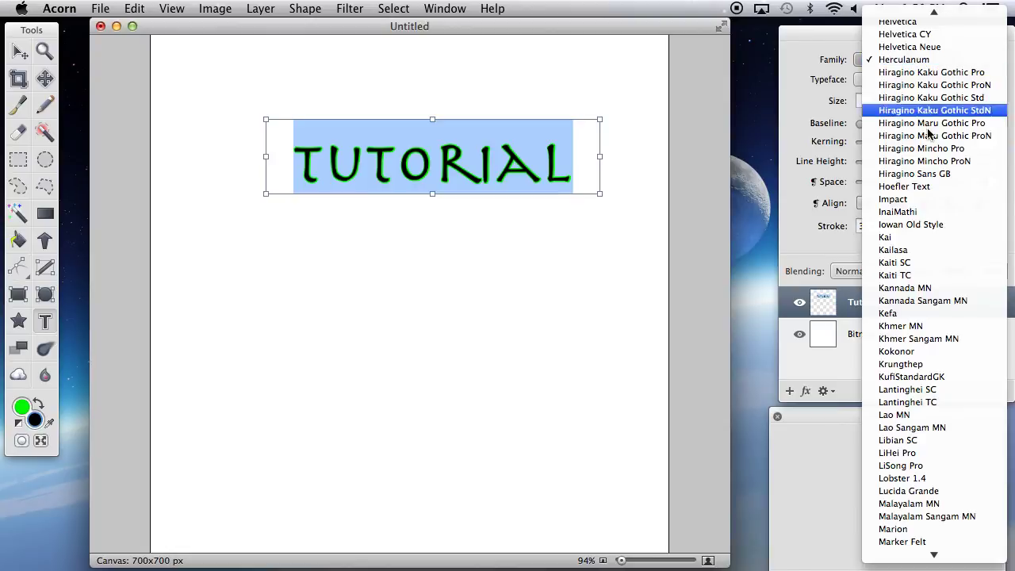
pyautogui.click(899, 237)
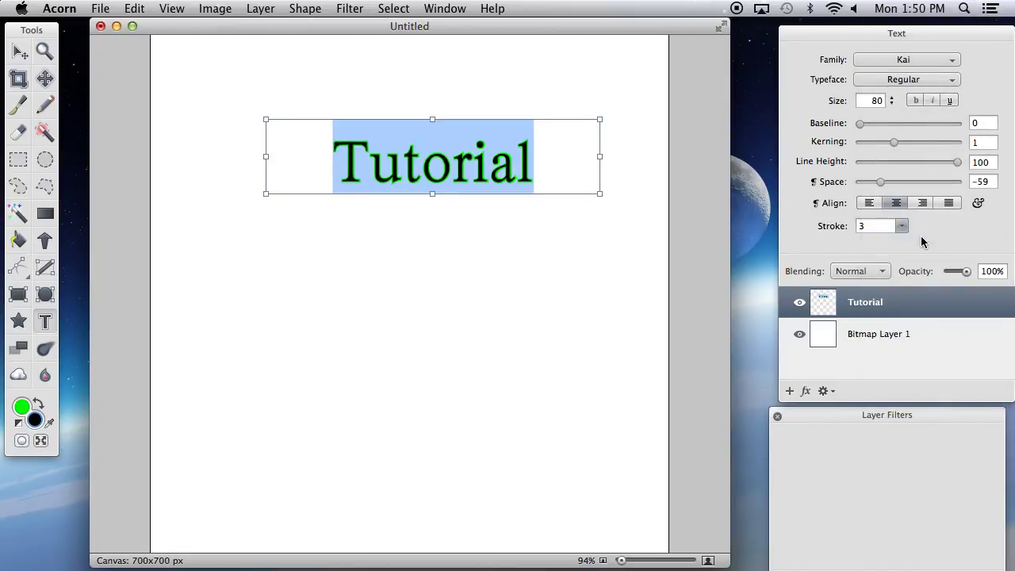
pyautogui.click(929, 56)
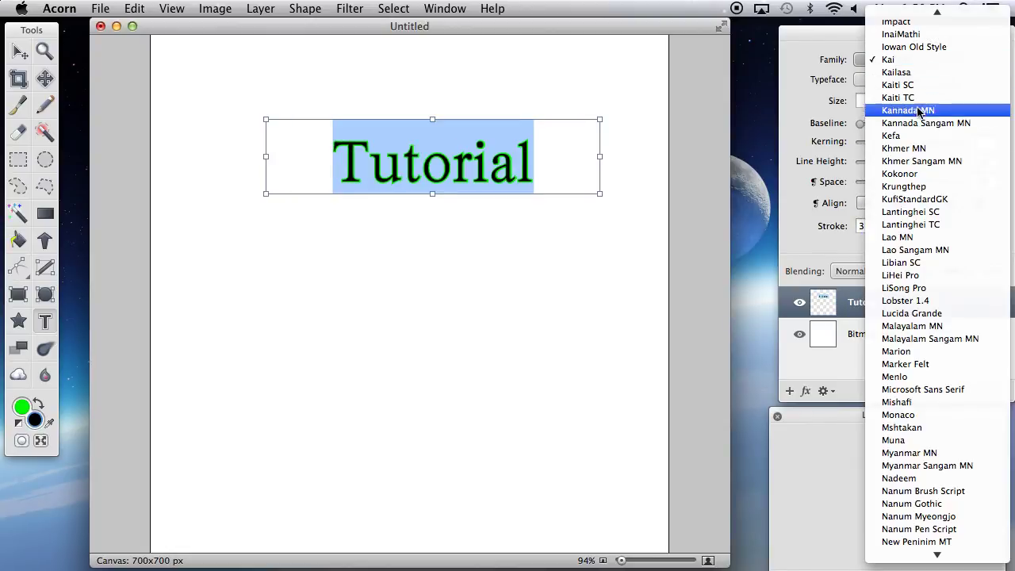
pyautogui.click(913, 155)
# - Return the text to Helvetica and set its typeface to upright Bold
pyautogui.click(936, 62)
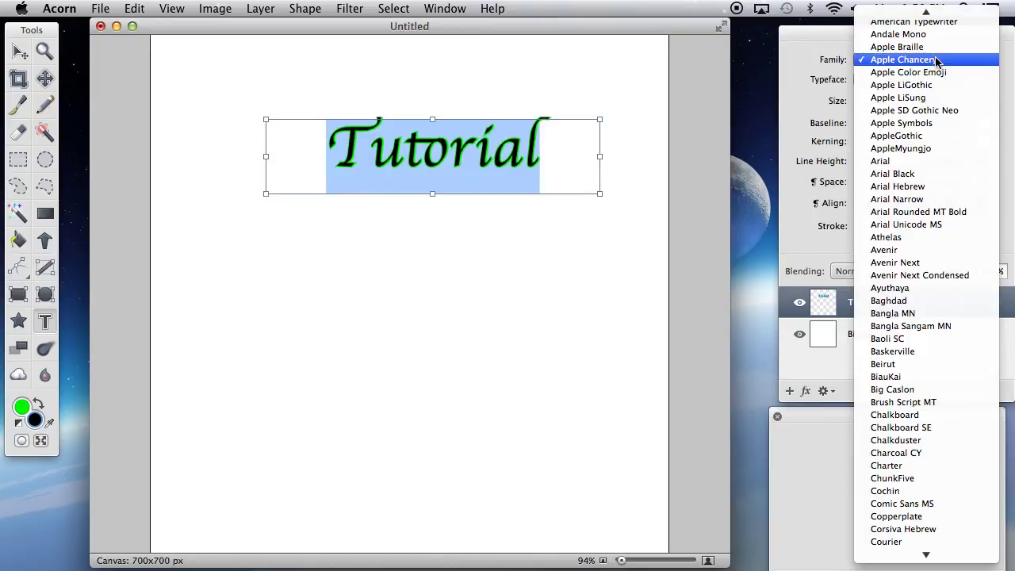
pyautogui.moveTo(924, 549)
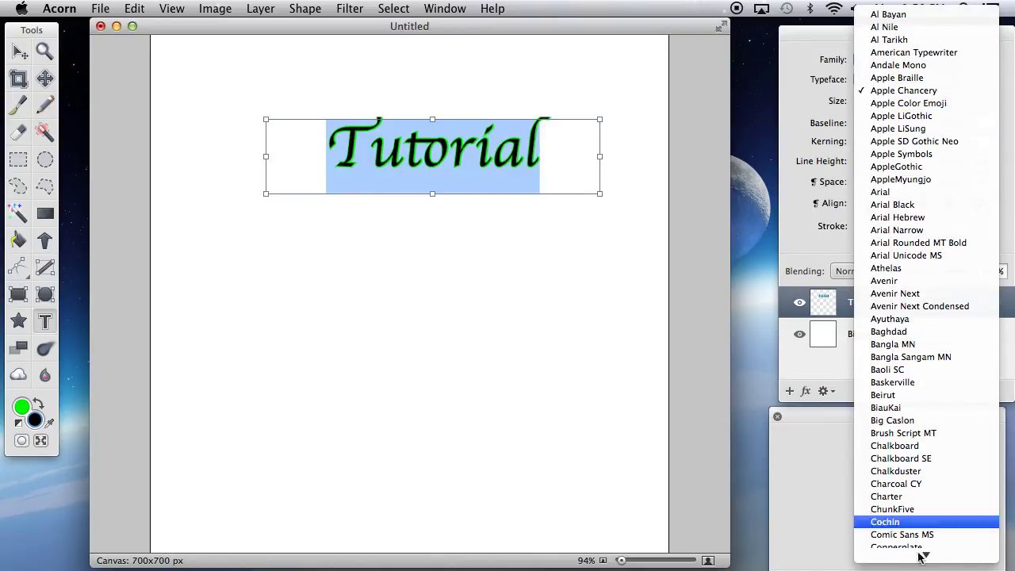
pyautogui.scroll(-10, 894, 540)
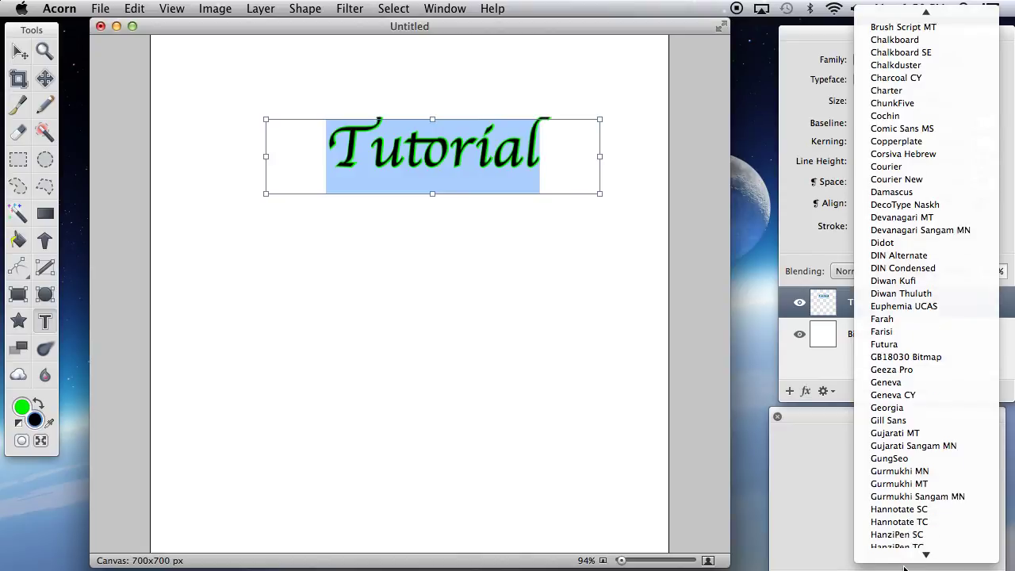
pyautogui.click(912, 434)
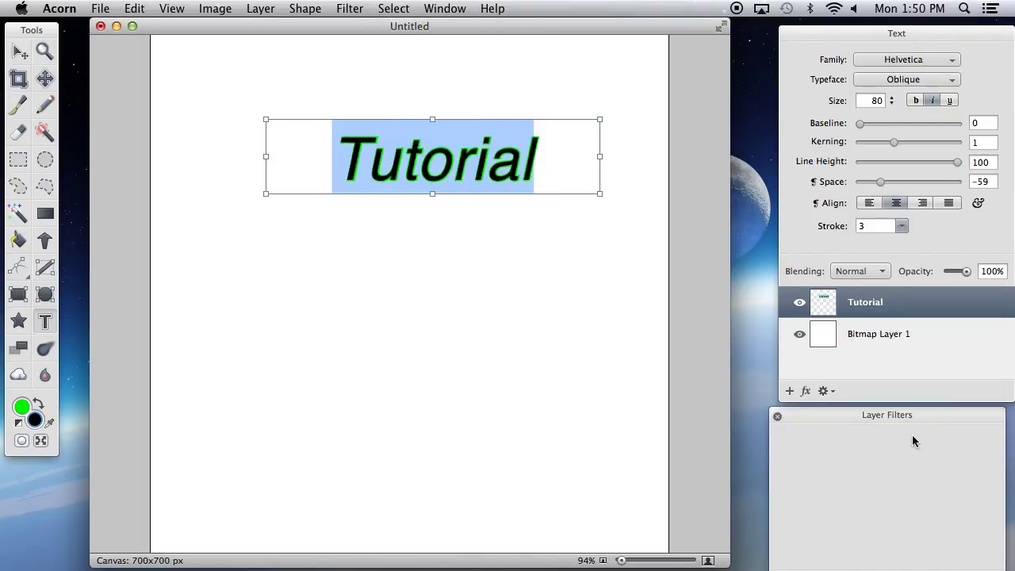
pyautogui.click(915, 100)
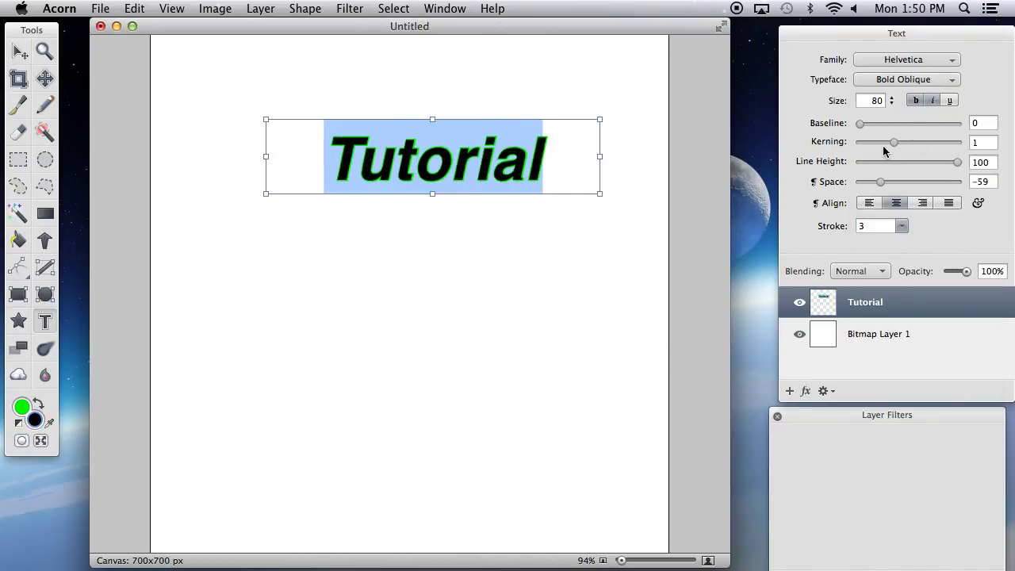
pyautogui.click(917, 79)
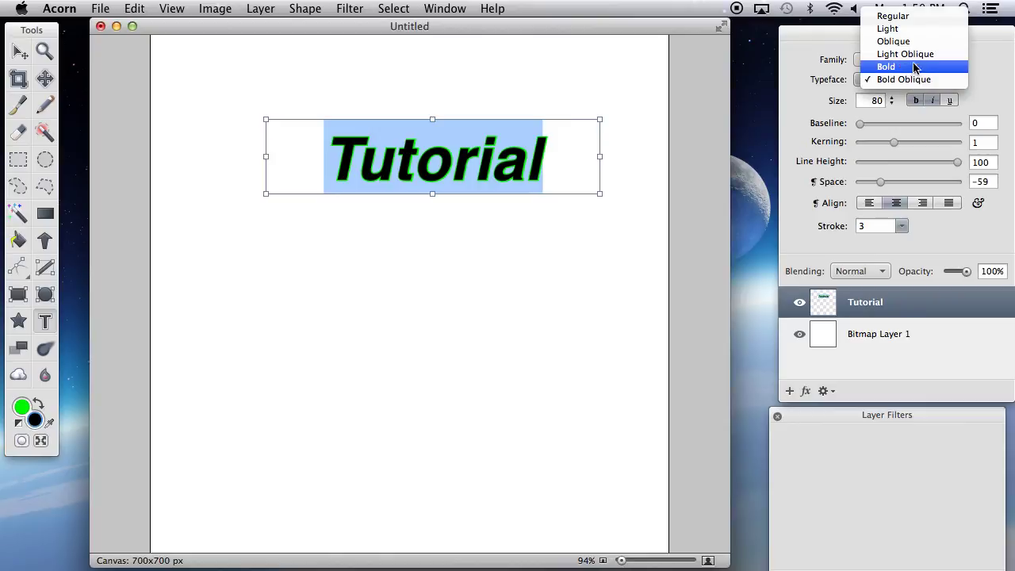
pyautogui.click(913, 46)
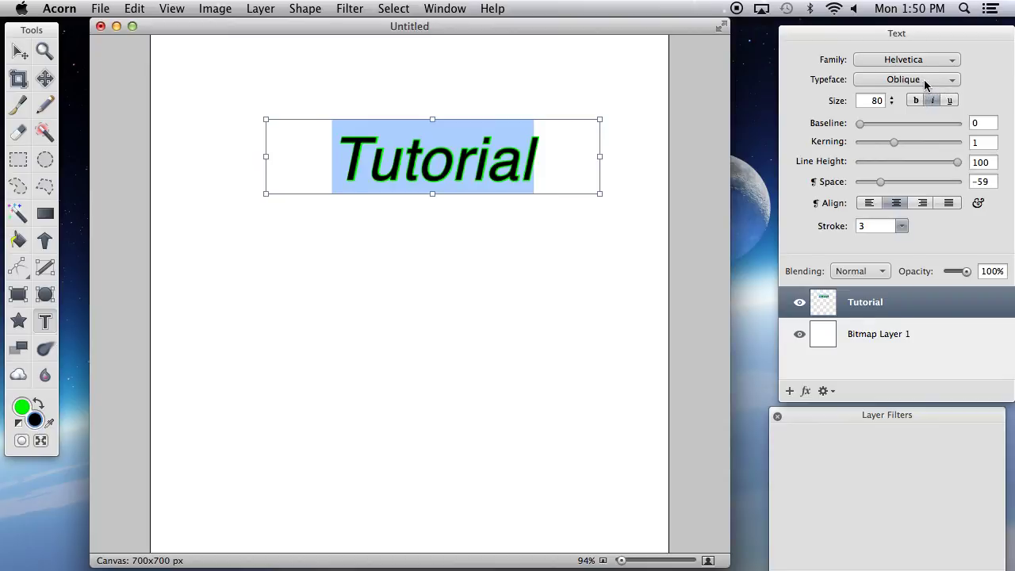
pyautogui.click(924, 83)
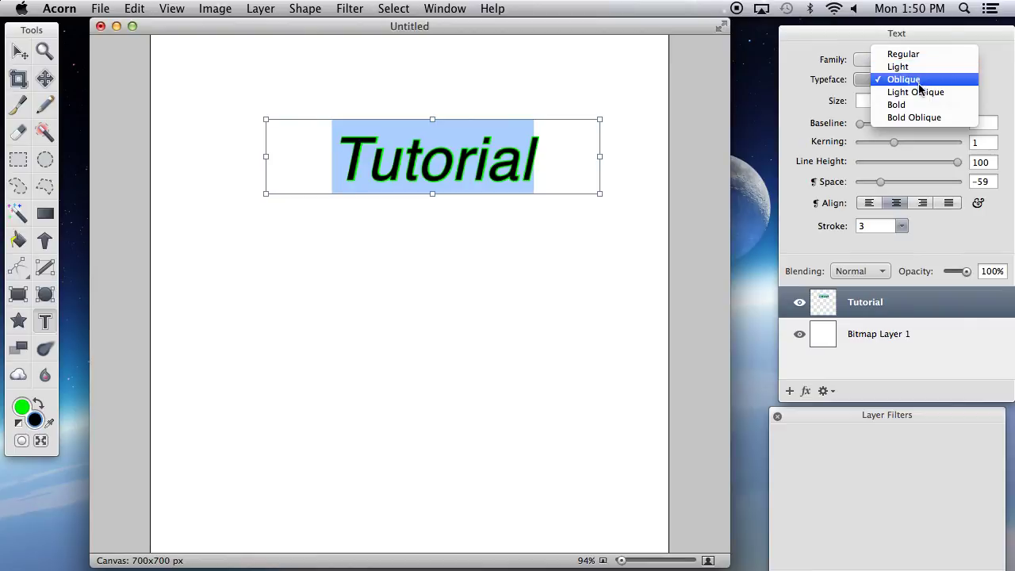
pyautogui.click(916, 104)
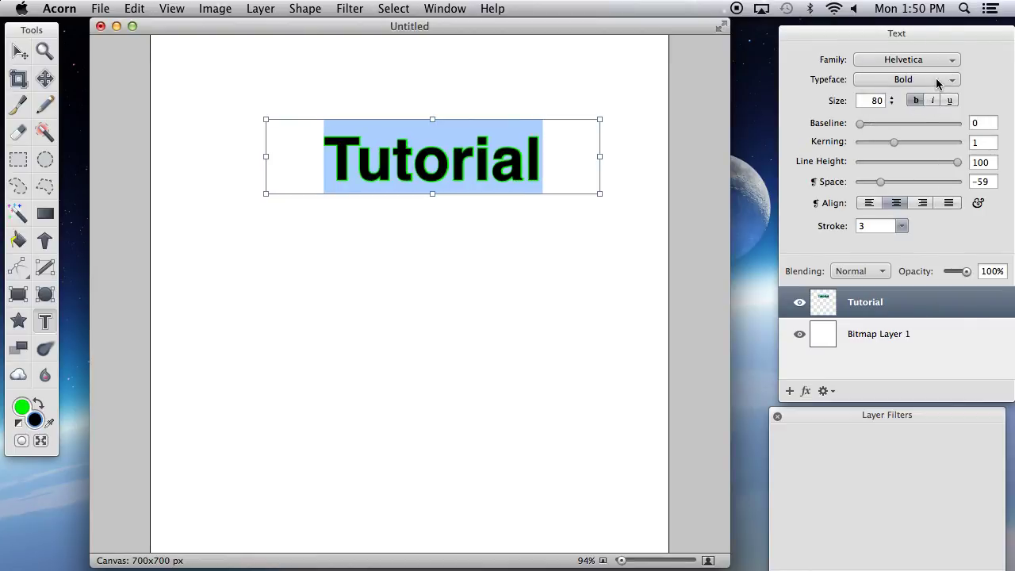